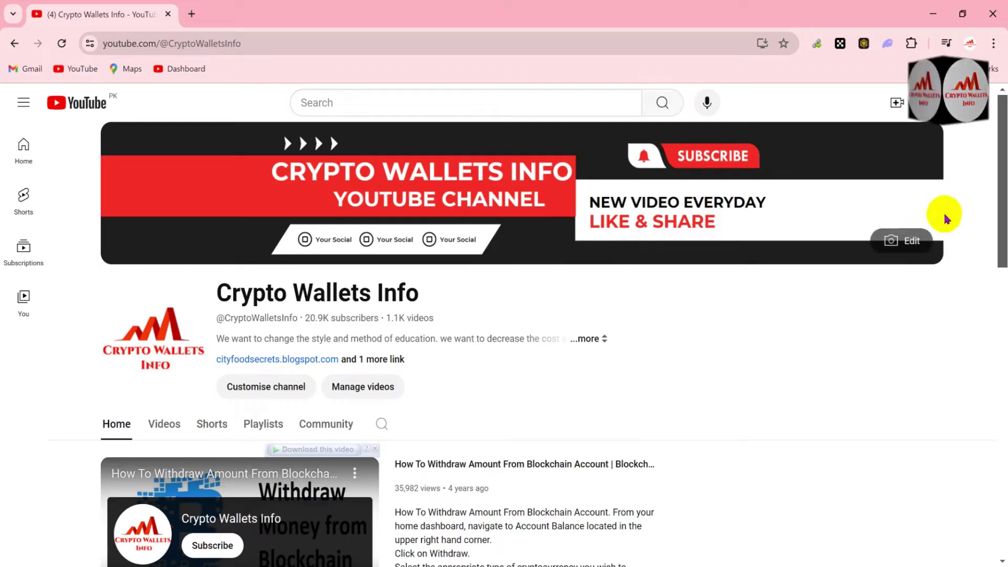
Step: Scroll through the Crypto Wallets Info channel page, briefly selecting and deselecting its title
left_click(1004, 165)
mouse_move(1004, 166)
left_mouse_down()
mouse_move(1004, 328)
mouse_move(1004, 181)
left_mouse_up()
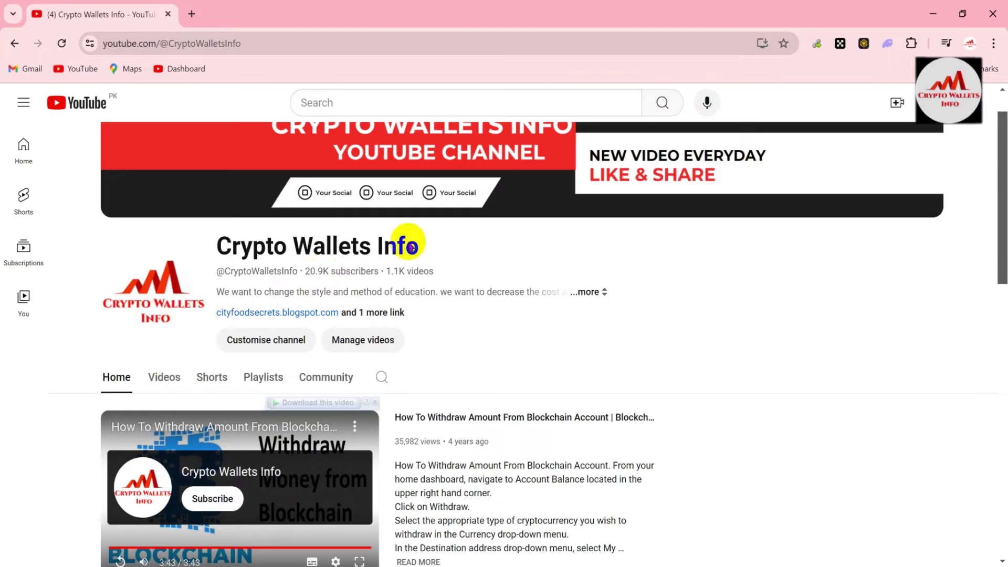
left_click(427, 255)
left_click_drag(427, 254, 221, 234)
left_click(466, 243)
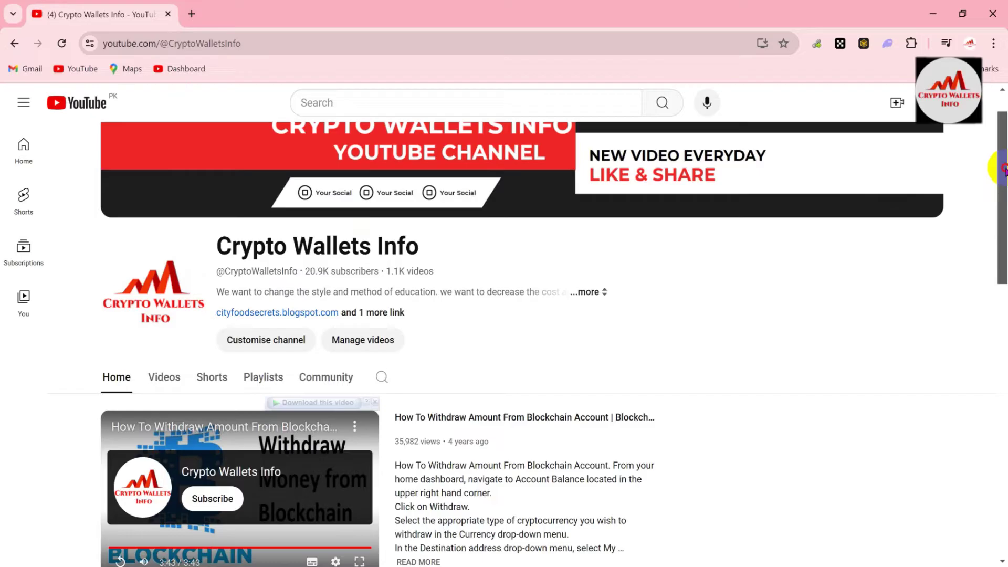
left_click_drag(1003, 168, 1003, 452)
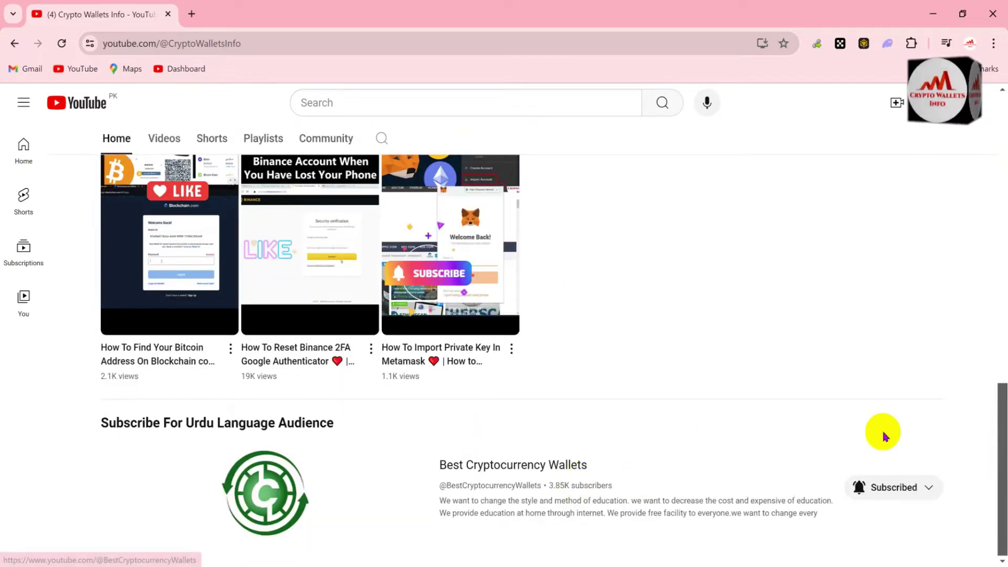
left_click_drag(1002, 439, 1000, 176)
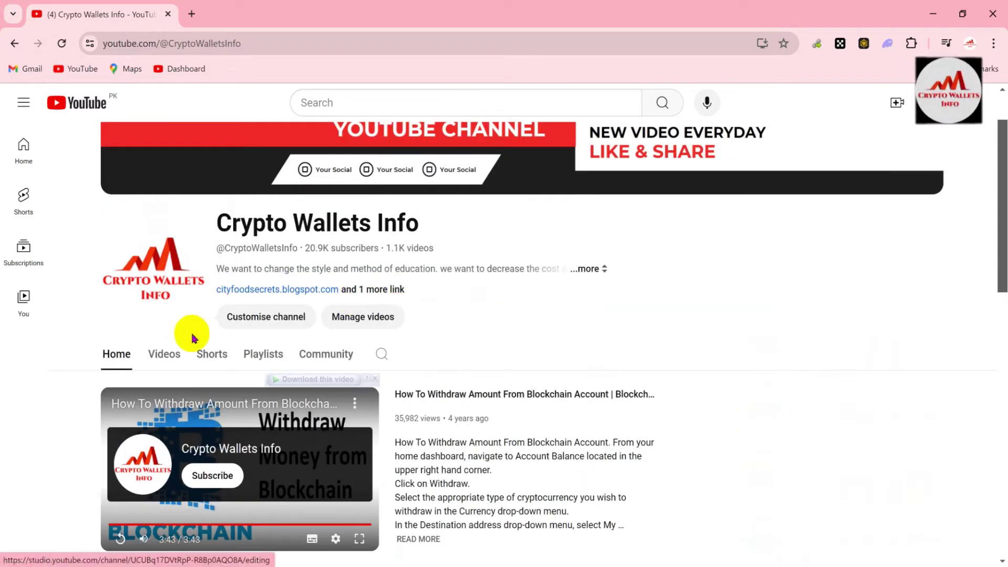
Step: Open the channel's Videos tab and scroll down to the grid of latest Phantom and OKX uploads
left_click(164, 355)
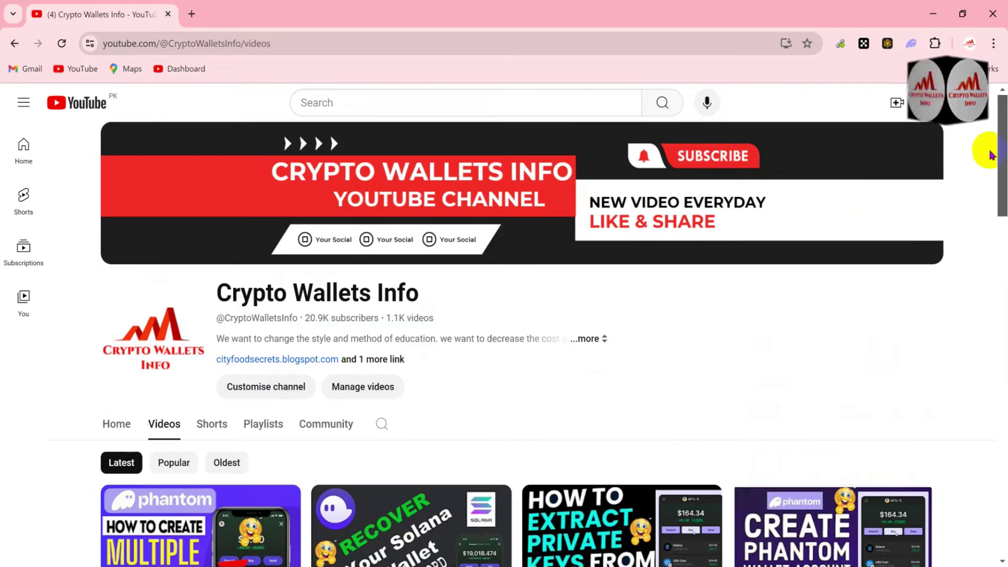
left_click_drag(996, 146, 997, 224)
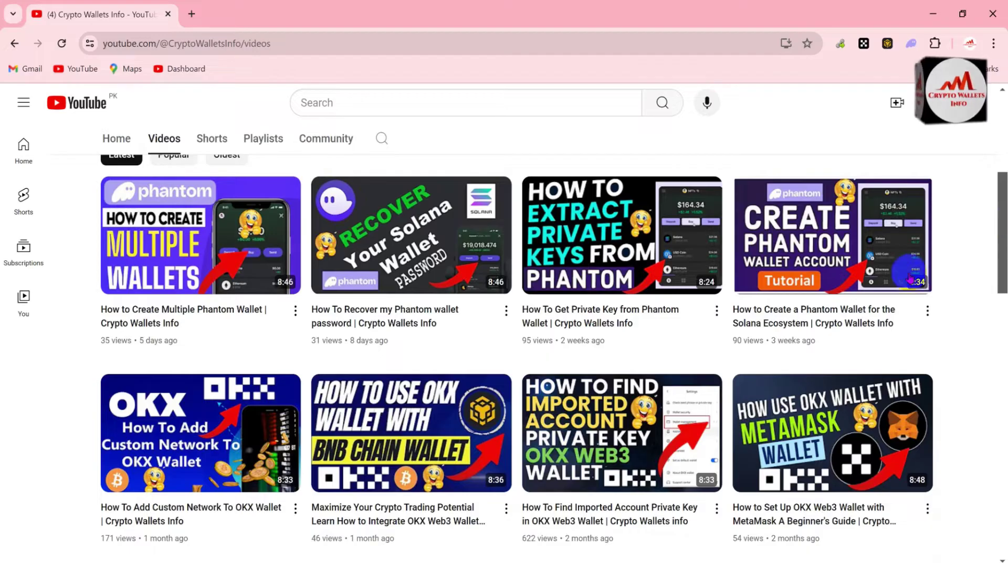
mouse_move(855, 283)
mouse_move(640, 226)
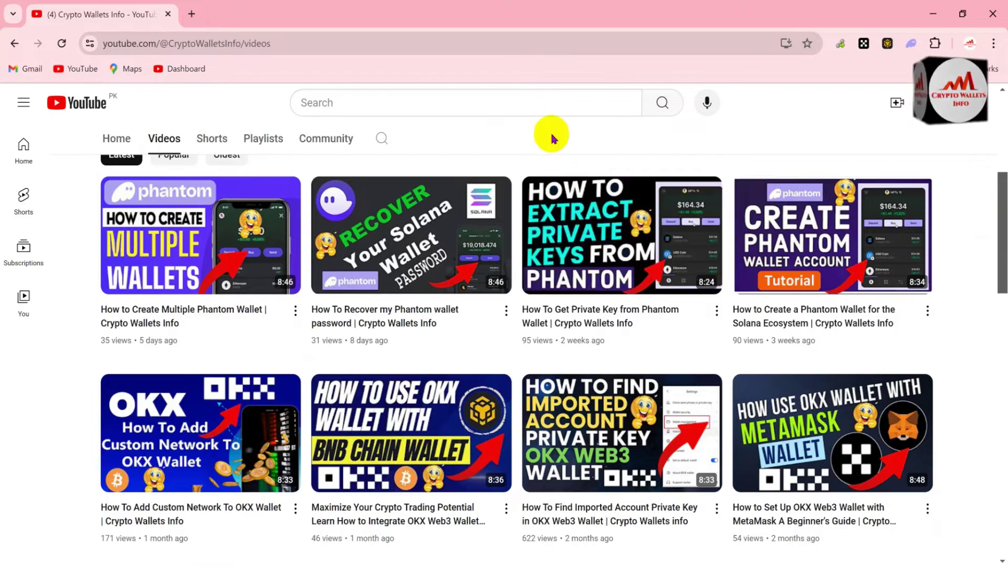
mouse_move(432, 218)
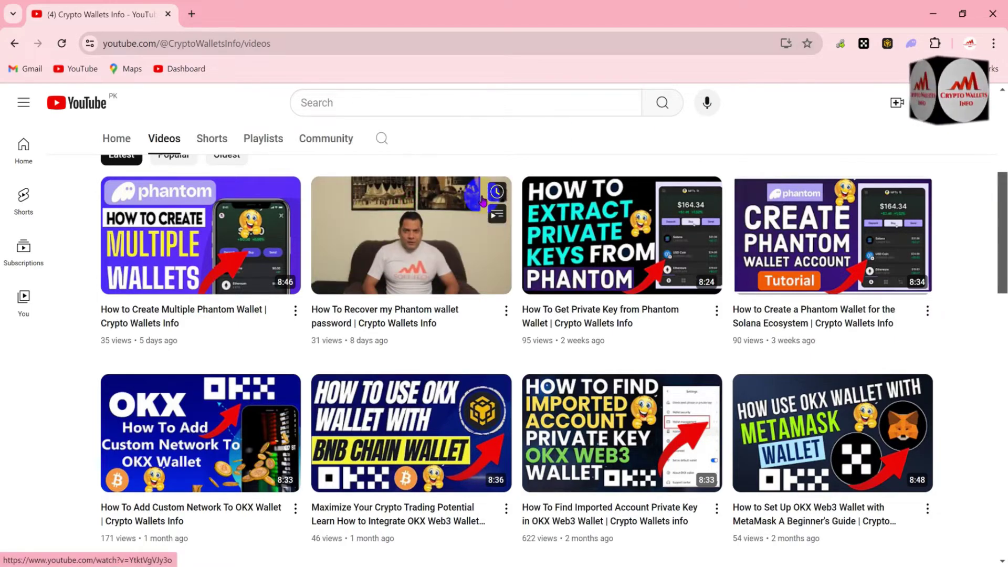
mouse_move(242, 236)
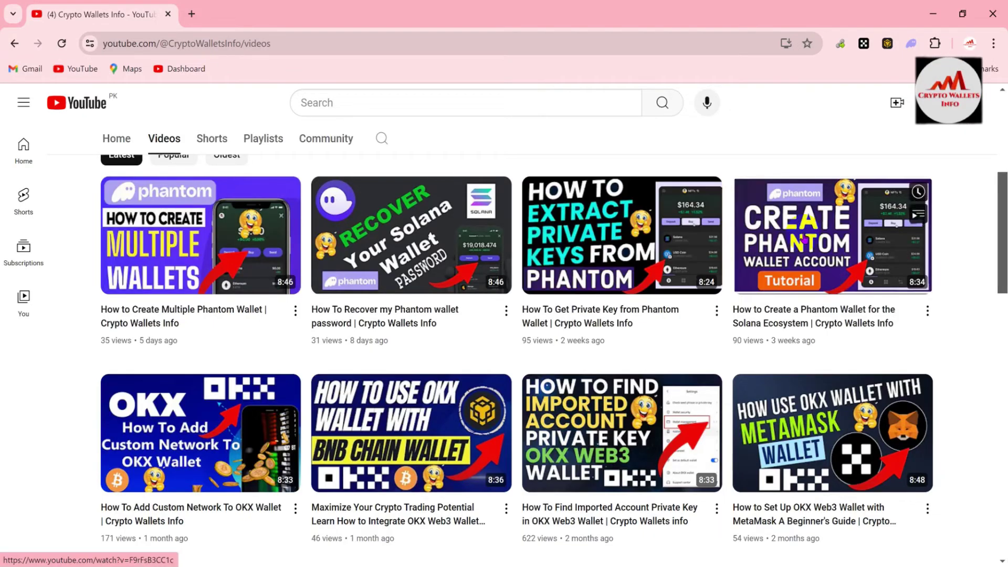
mouse_move(805, 239)
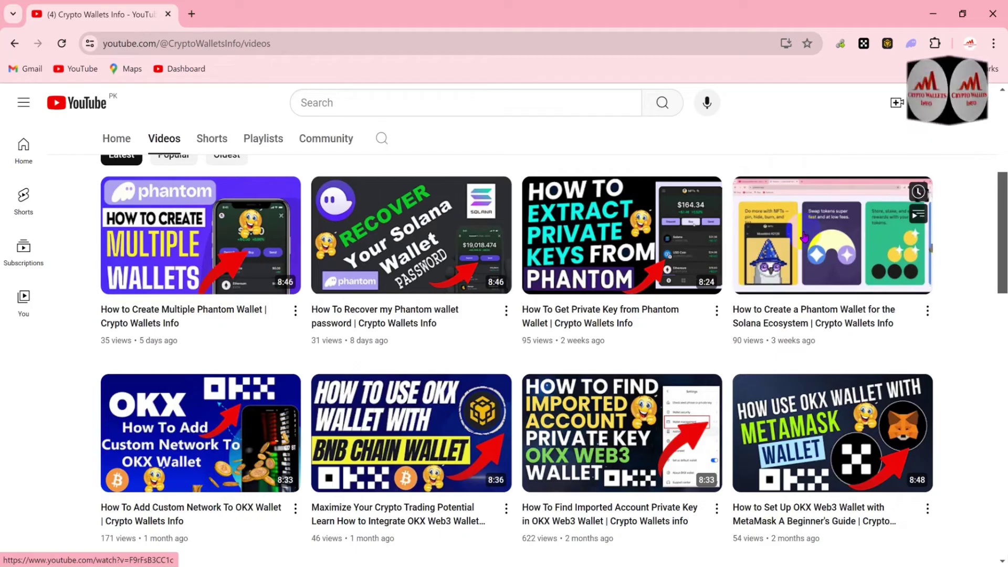
Step: Unlock Phantom with the wallet password, correcting it after the first attempt is rejected
left_click(913, 44)
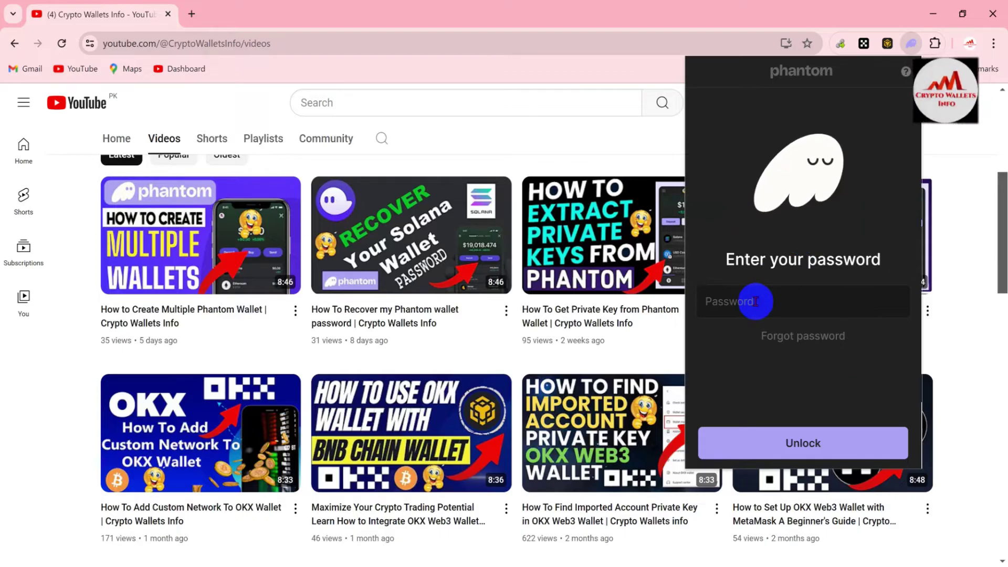
type("•••••")
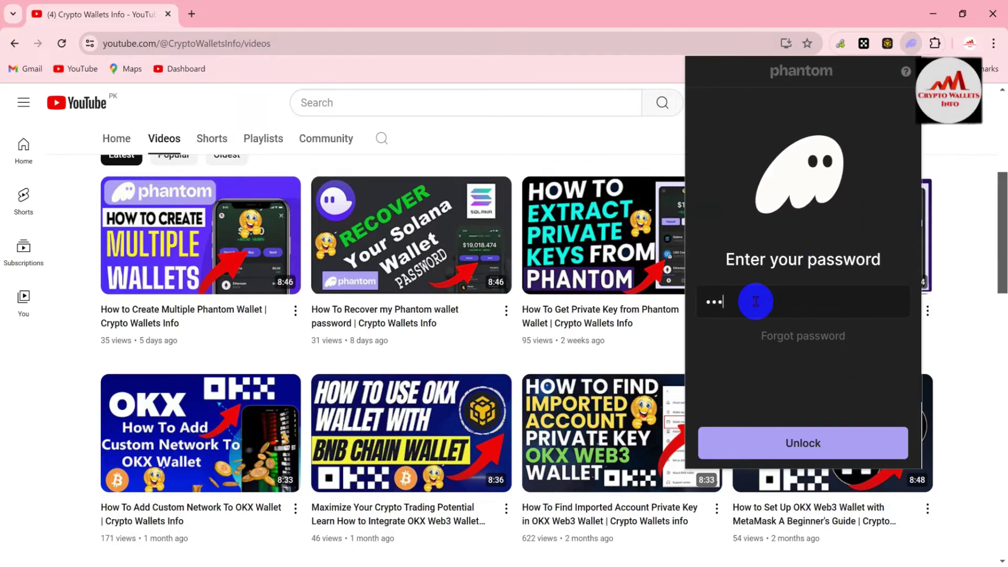
type("••••••")
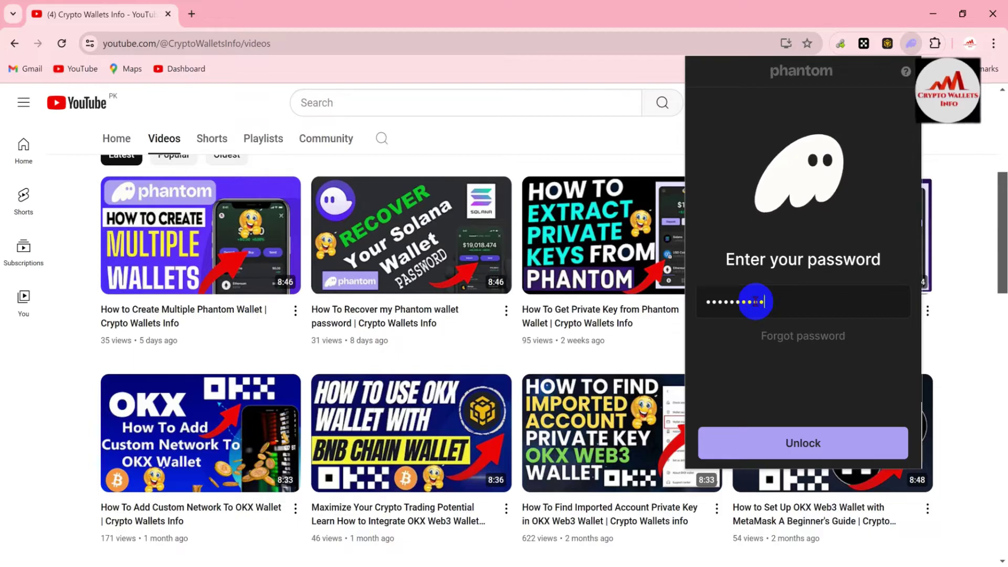
left_click(828, 435)
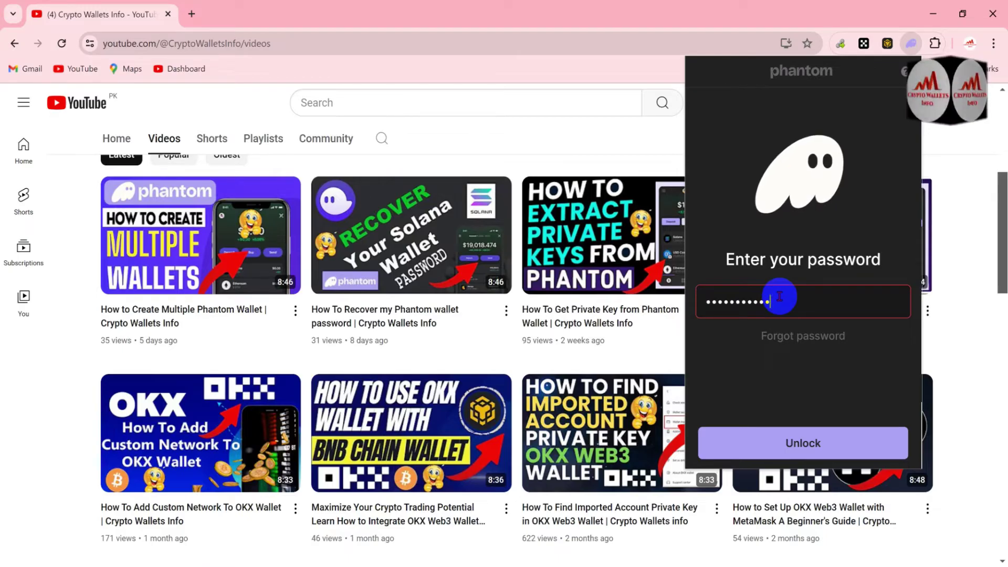
type("12")
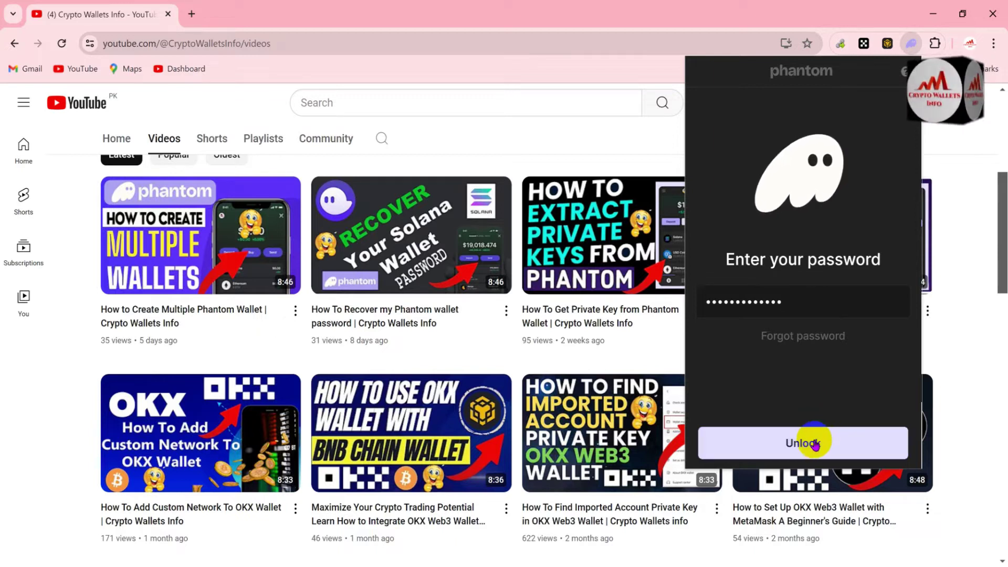
left_click(815, 443)
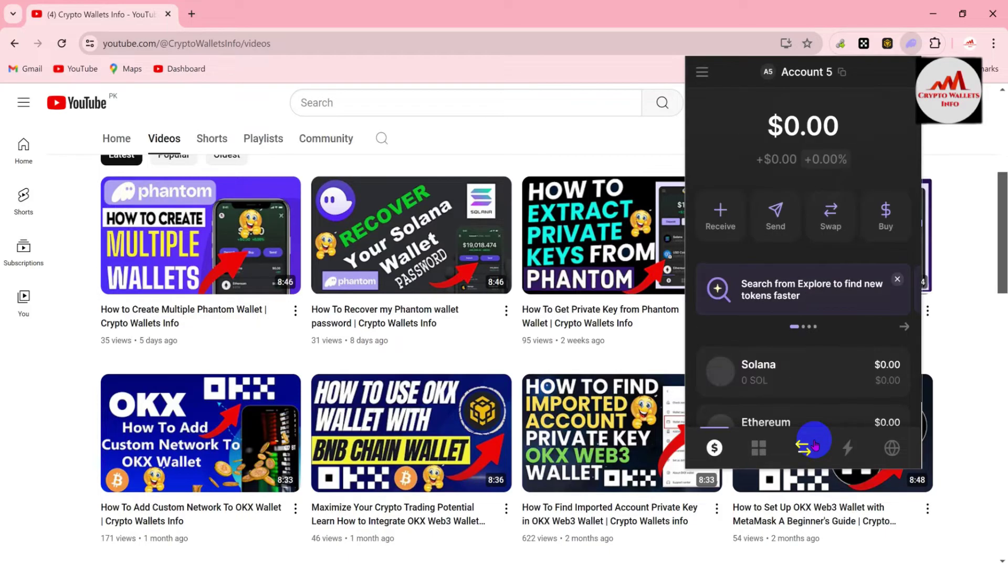
Step: Dismiss the Explore banner and reach Settings through the accounts sidebar's gear icon
left_click(898, 279)
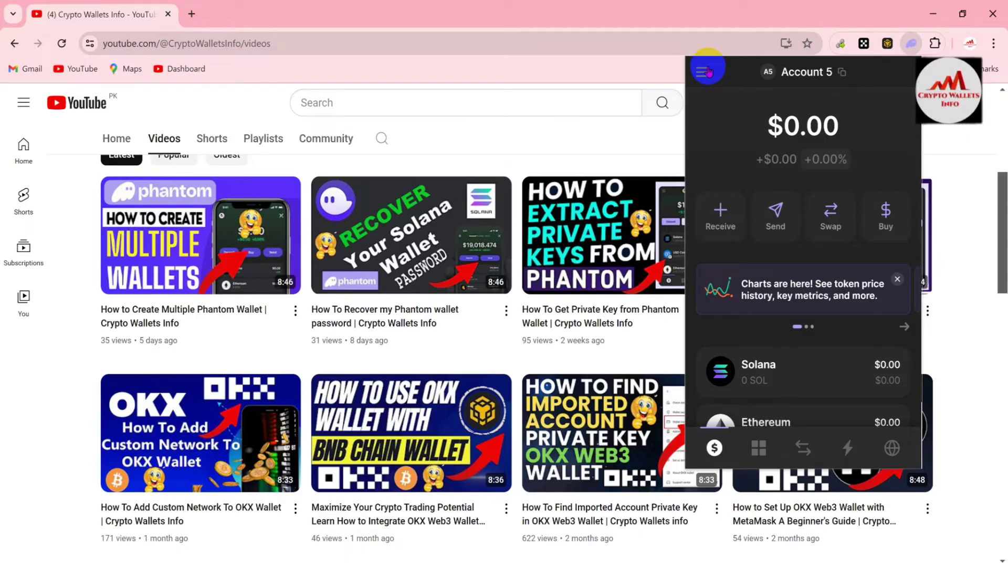
left_click(707, 69)
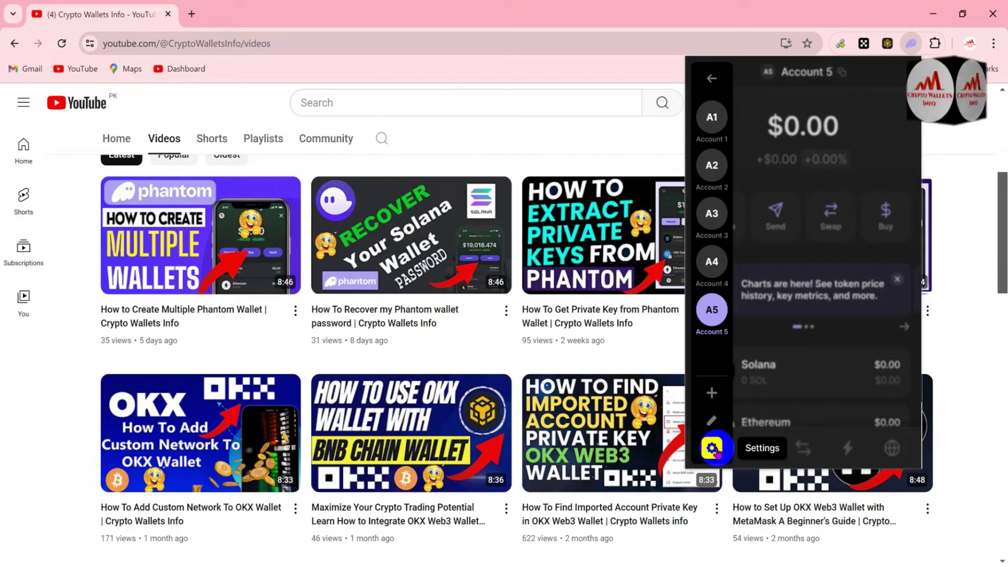
left_click(713, 449)
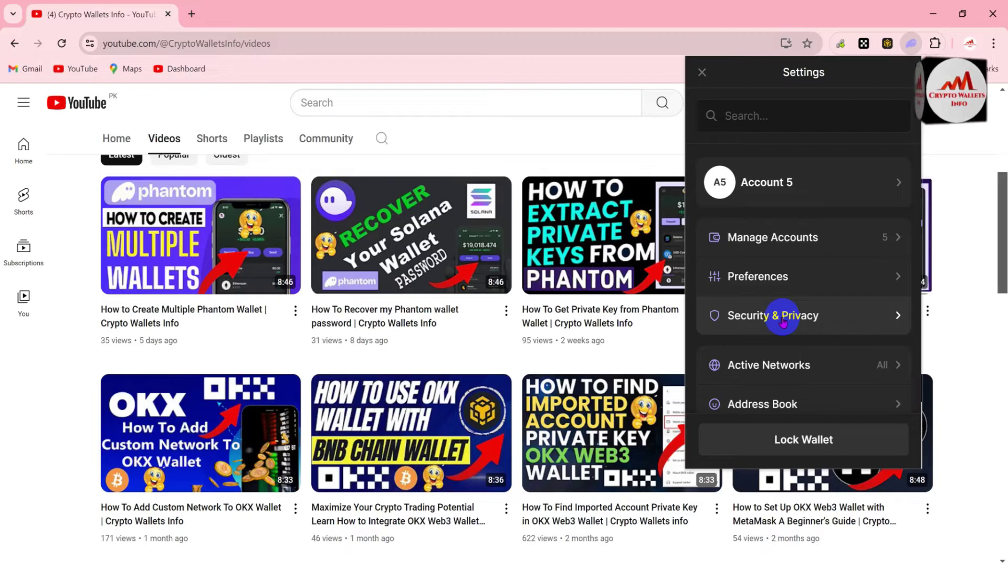
Step: Go to Security & Privacy and open the Change Password form
left_click(783, 322)
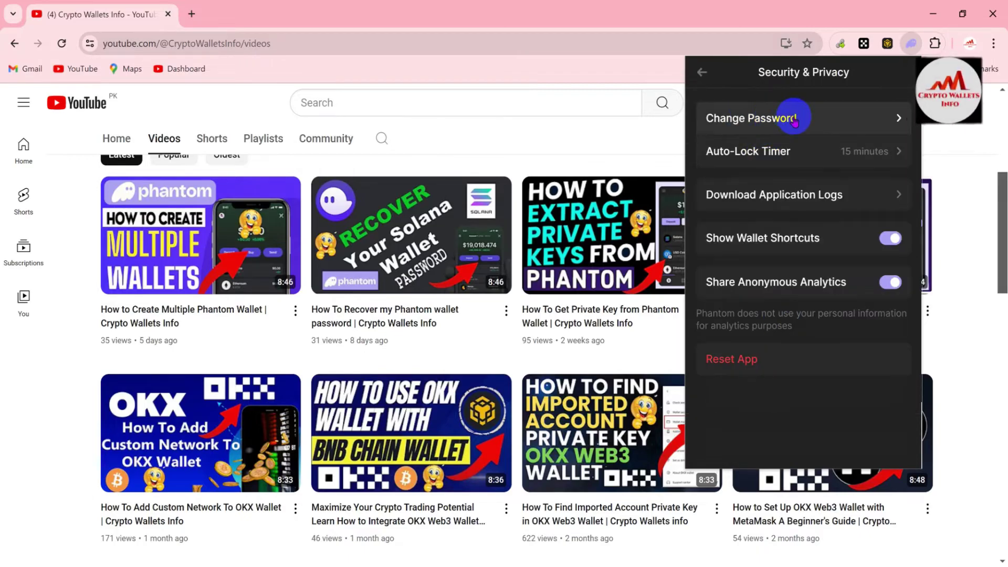
left_click(752, 126)
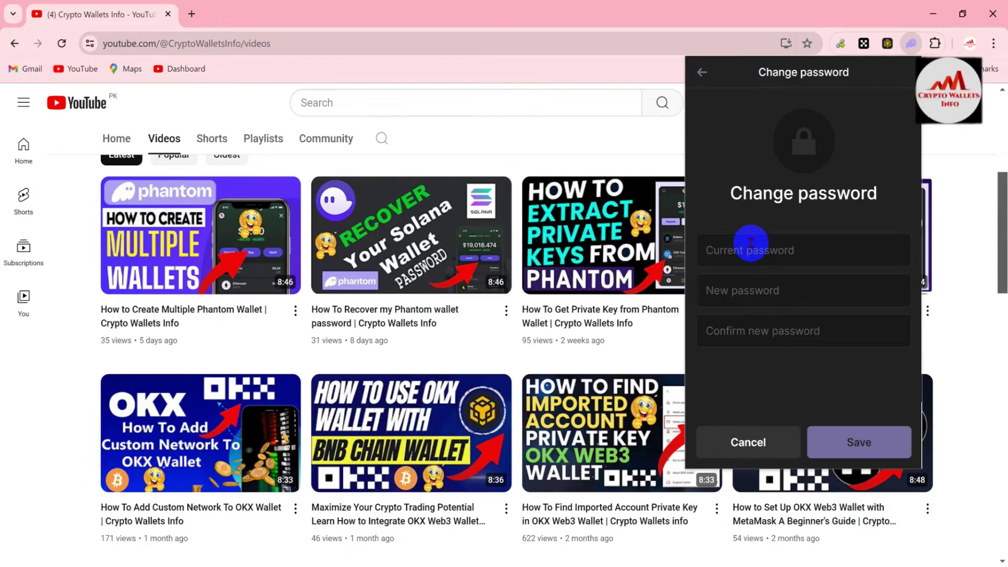
Step: Enter the current and new passwords, save the change, and go back to Settings
type("•••••••")
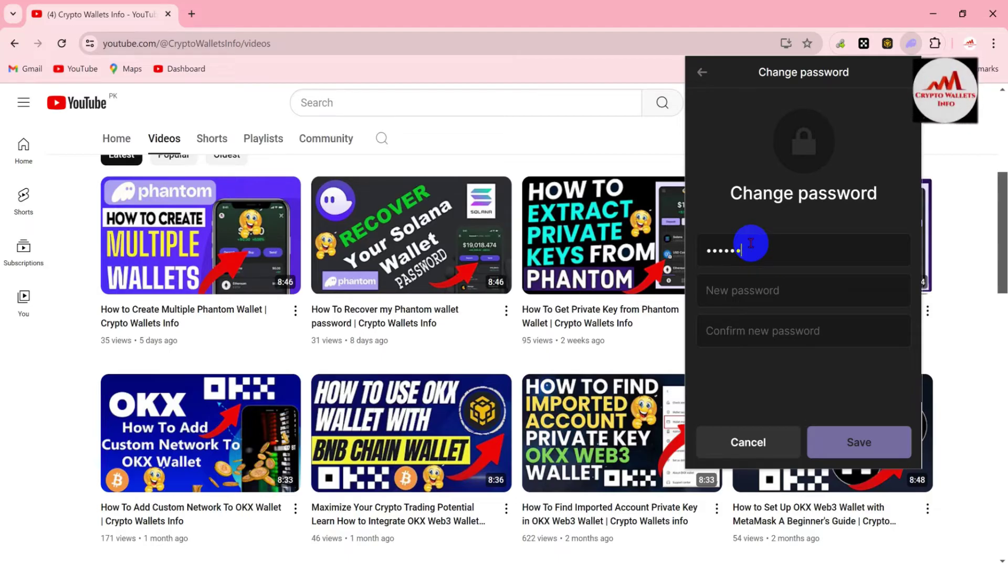
type("••••••")
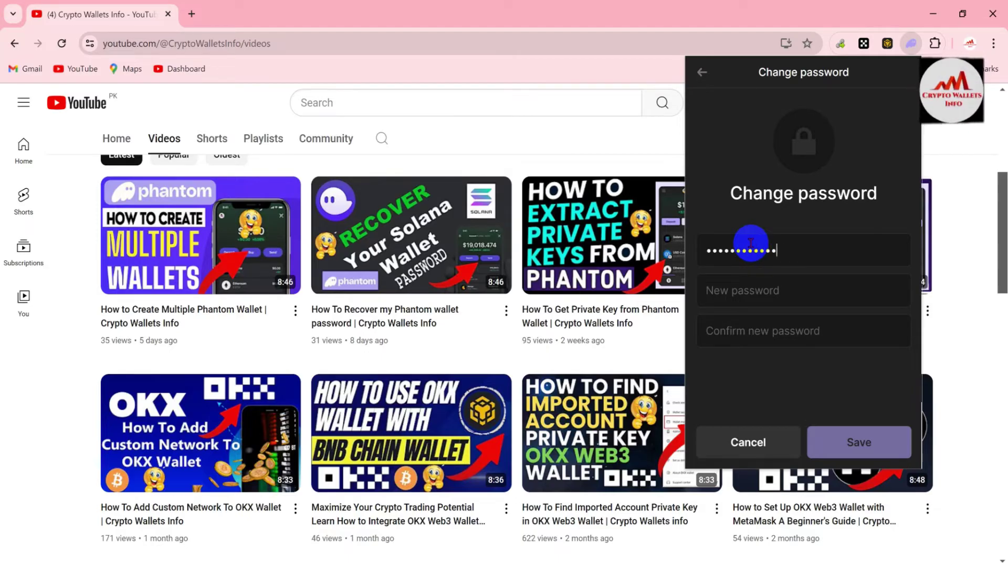
left_click(765, 284)
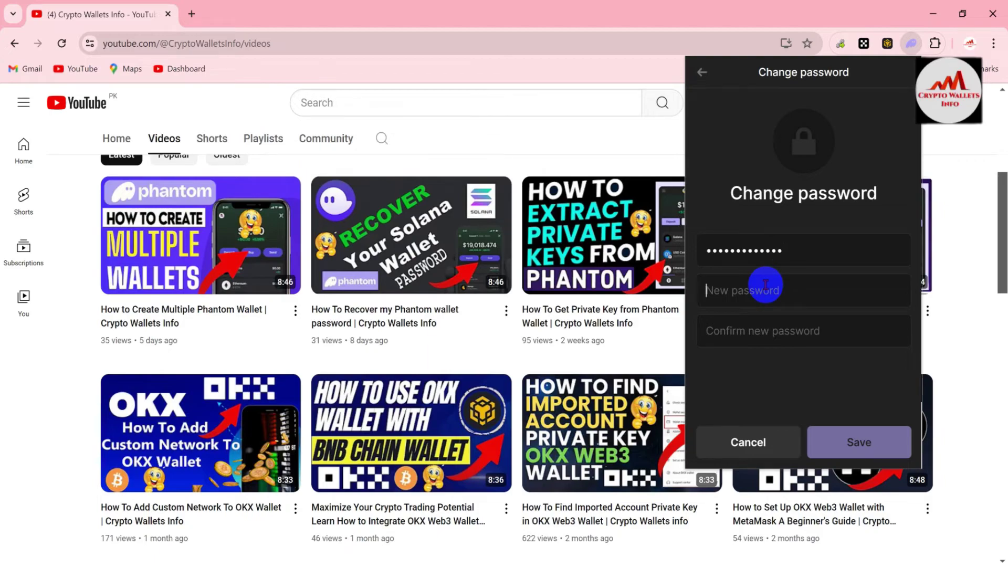
type("•••")
key("BackSpace")
key("BackSpace")
key("BackSpace")
type("••••••")
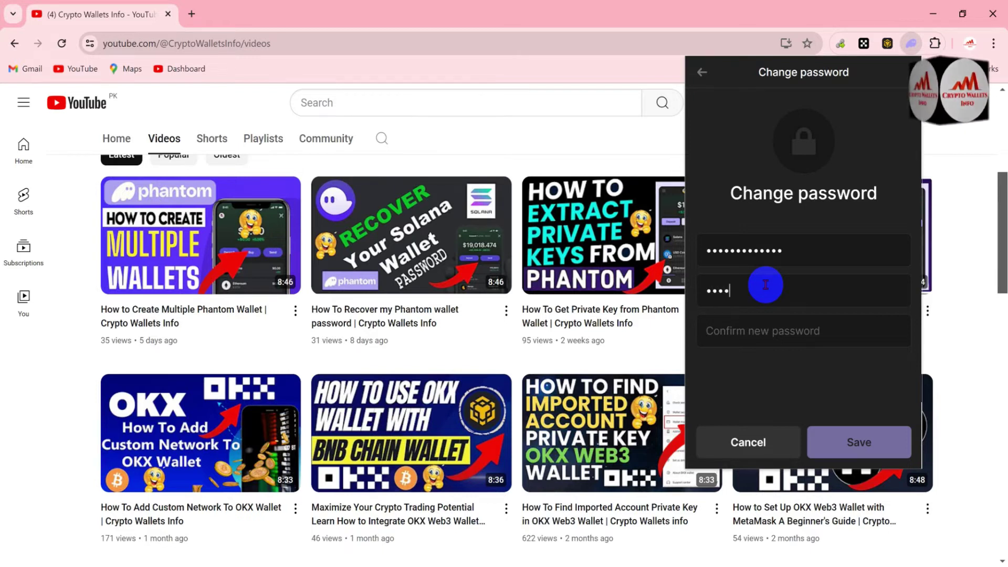
type("•••••")
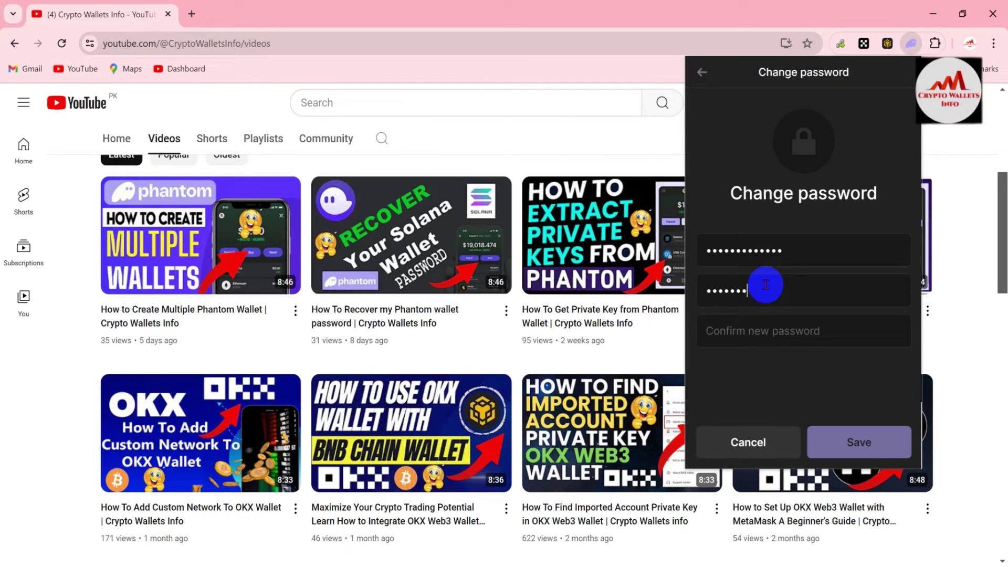
type("••••")
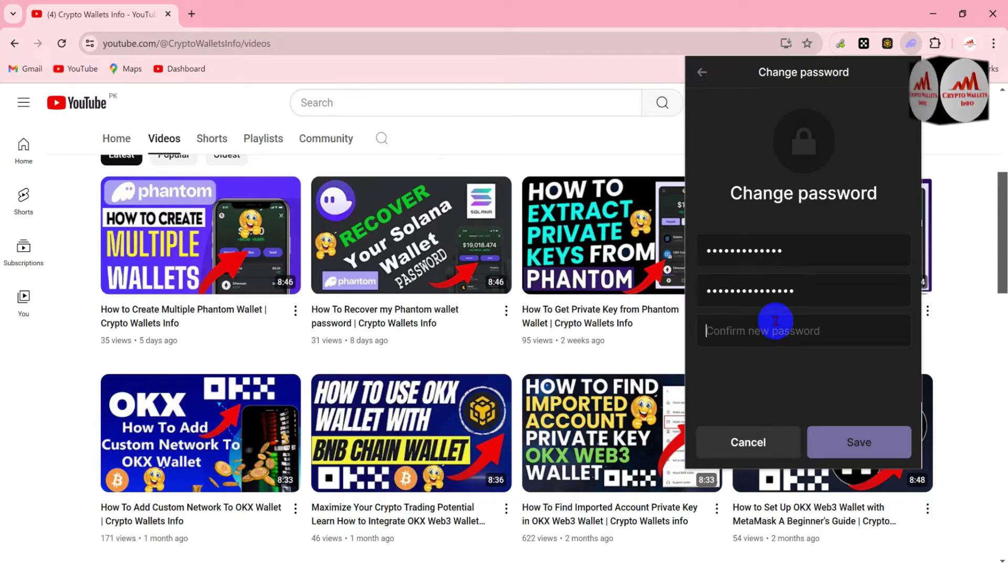
type("•••••")
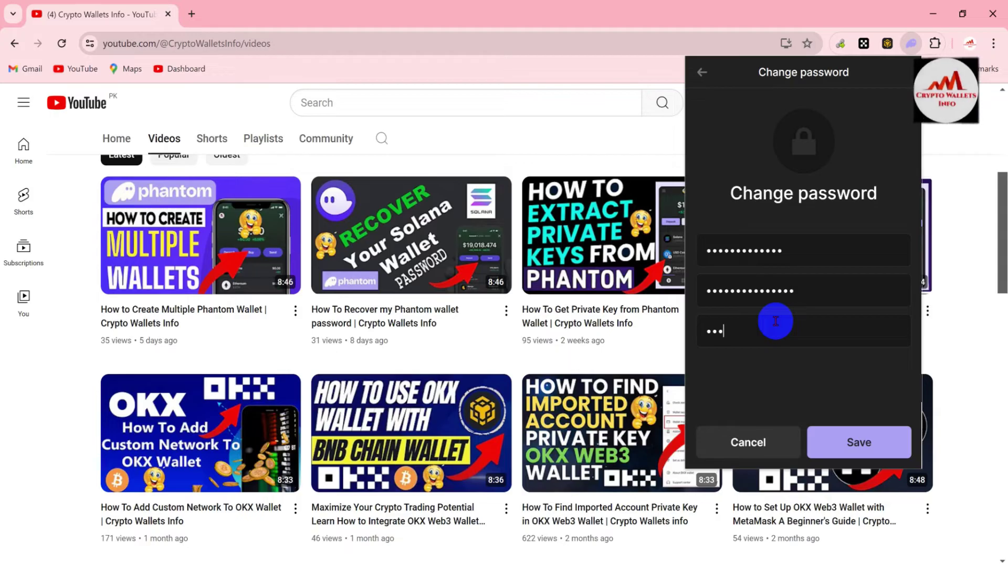
type("••")
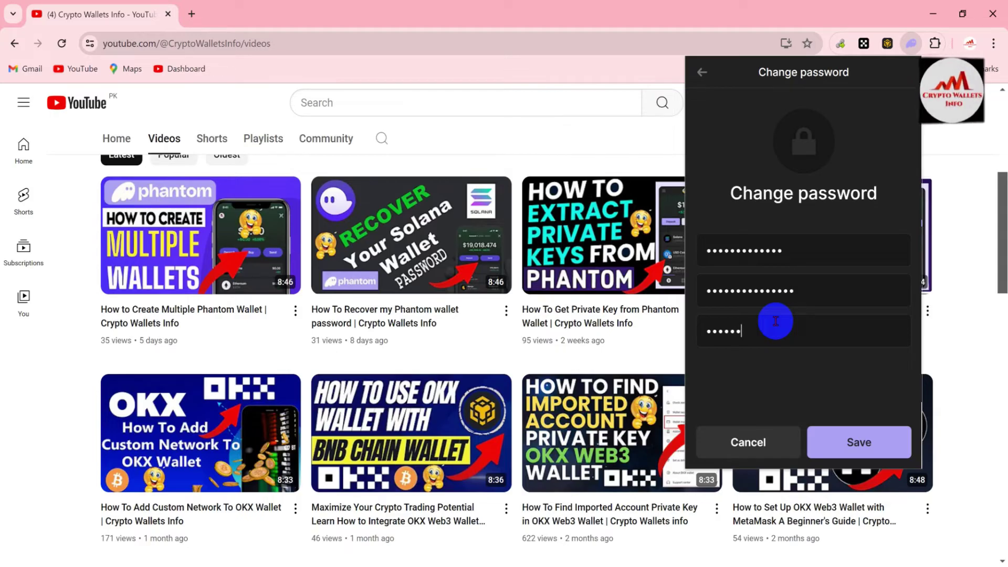
type("••••••")
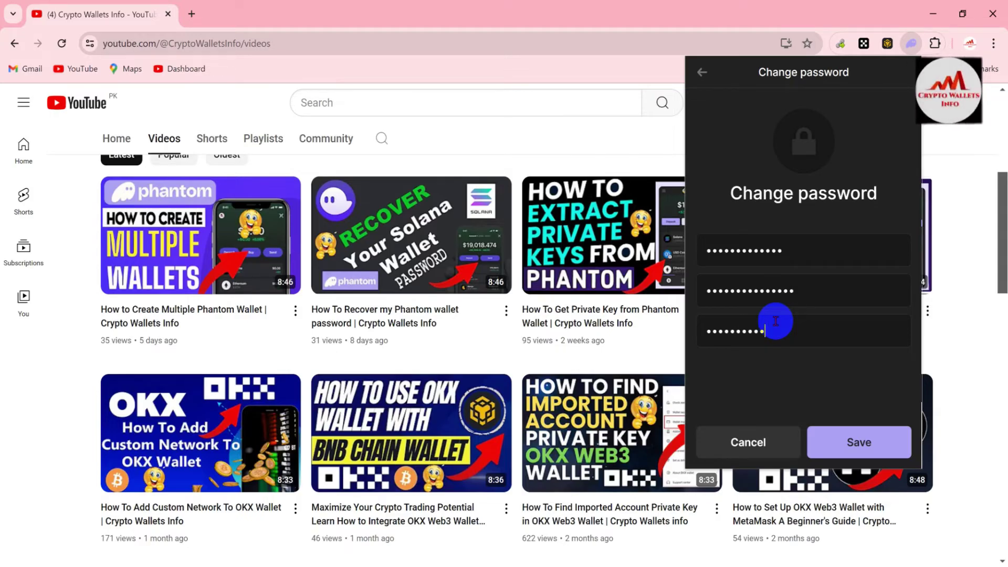
type("•")
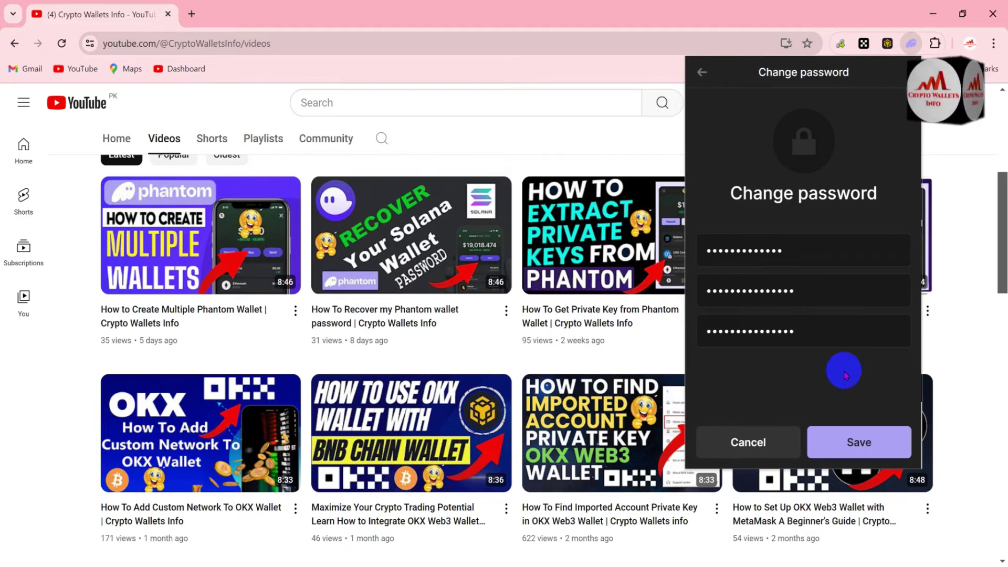
left_click(853, 441)
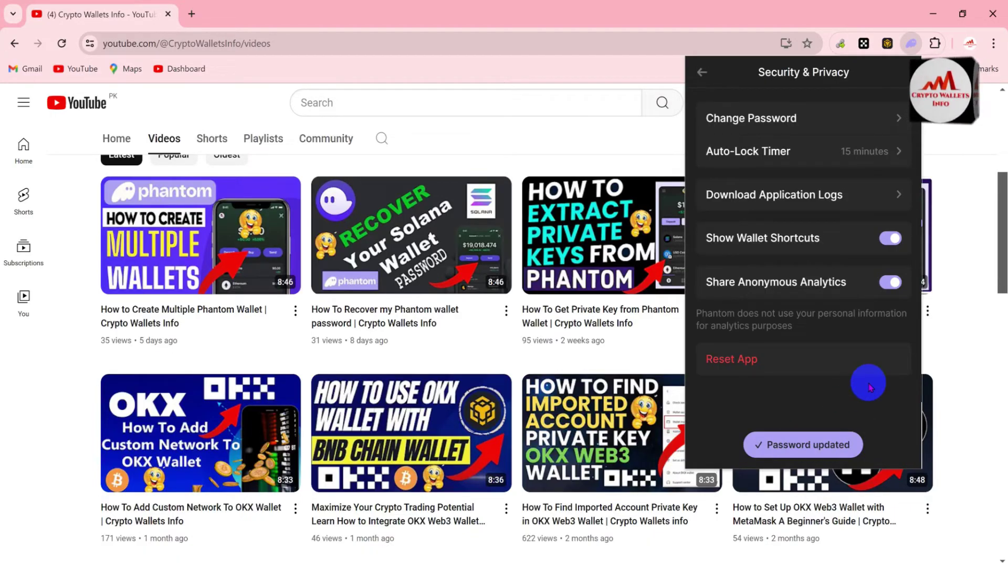
left_click(776, 195)
left_click(712, 76)
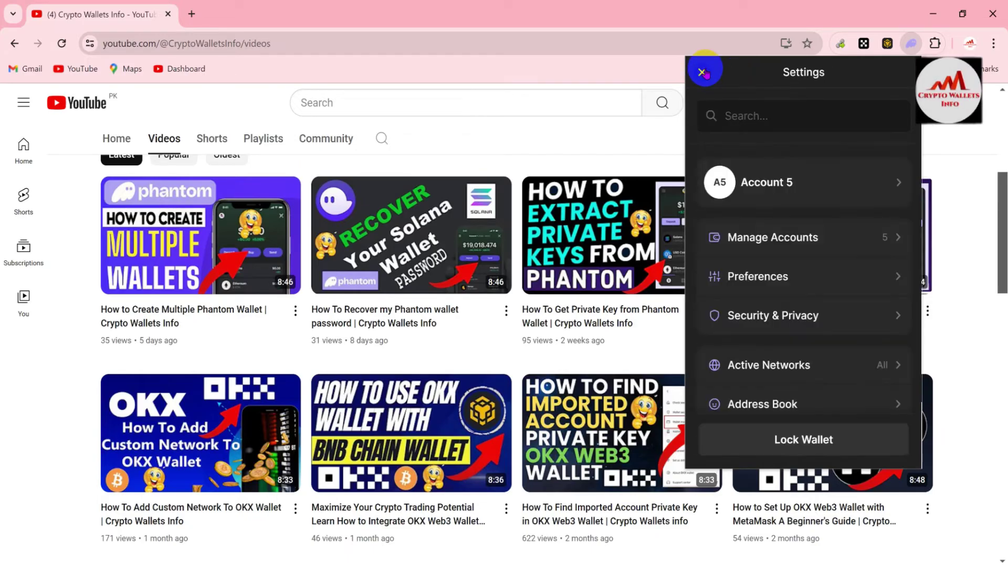
left_click(703, 73)
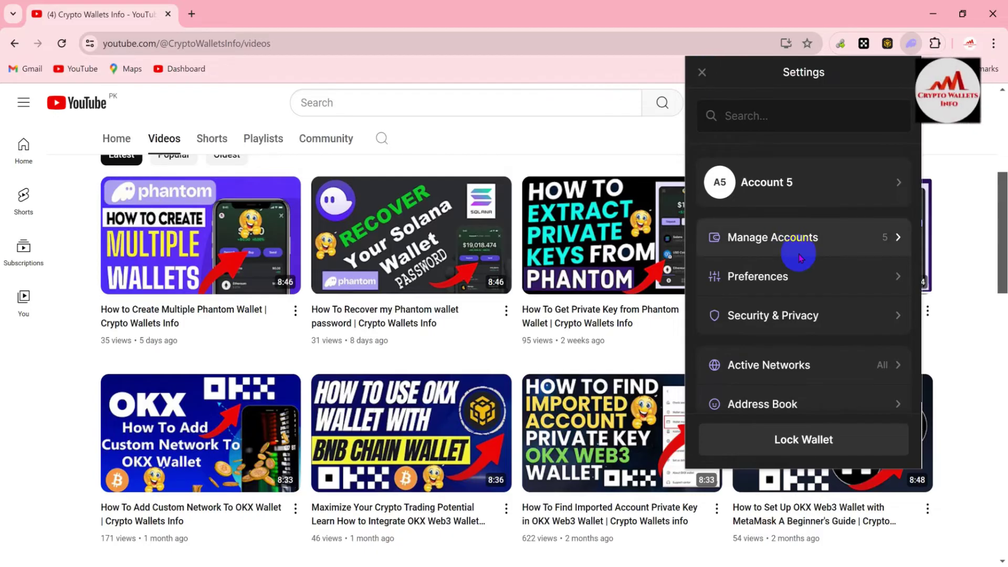
Step: Lock the wallet and try unlocking with an old password, which gets rejected
left_click(813, 441)
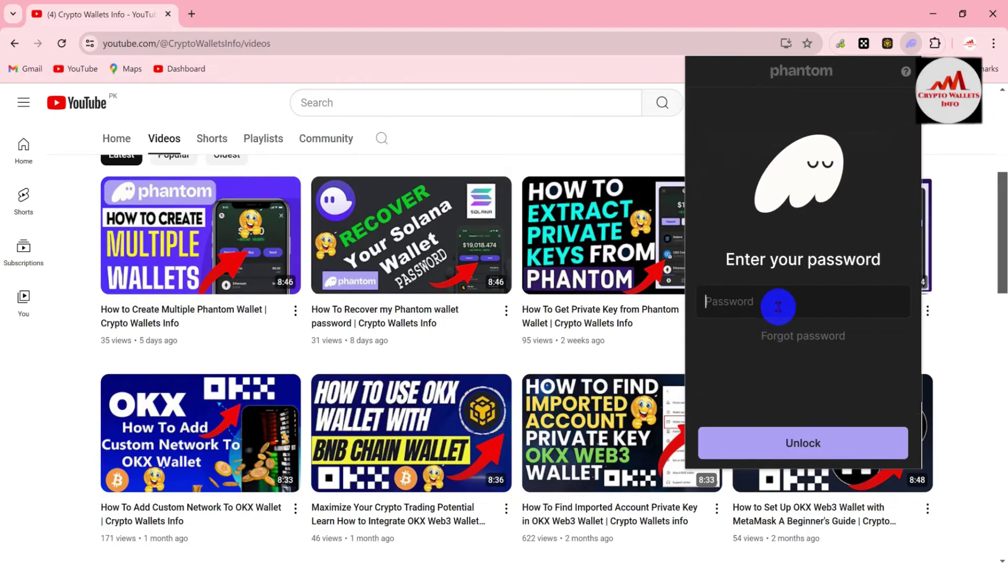
type("1")
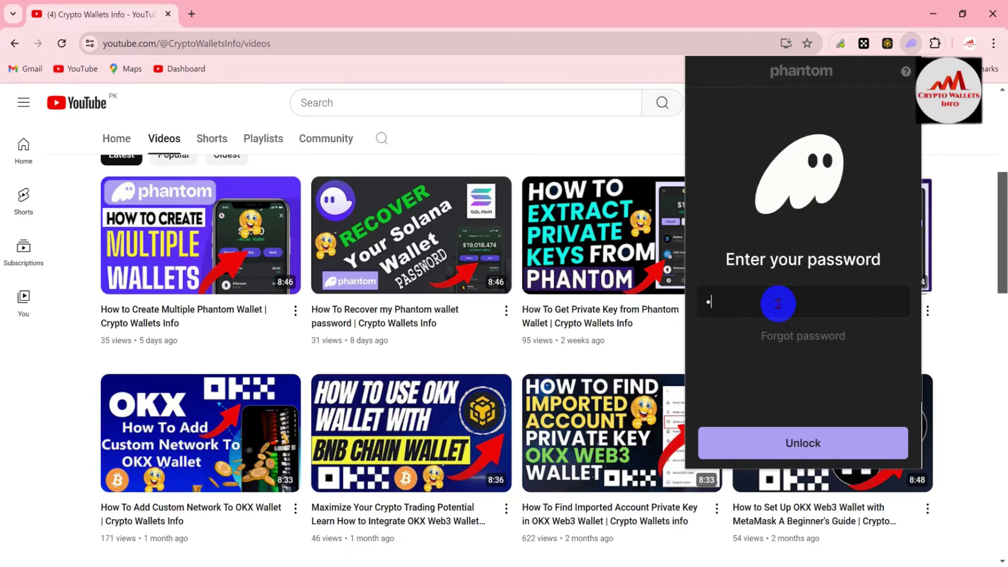
type("2345")
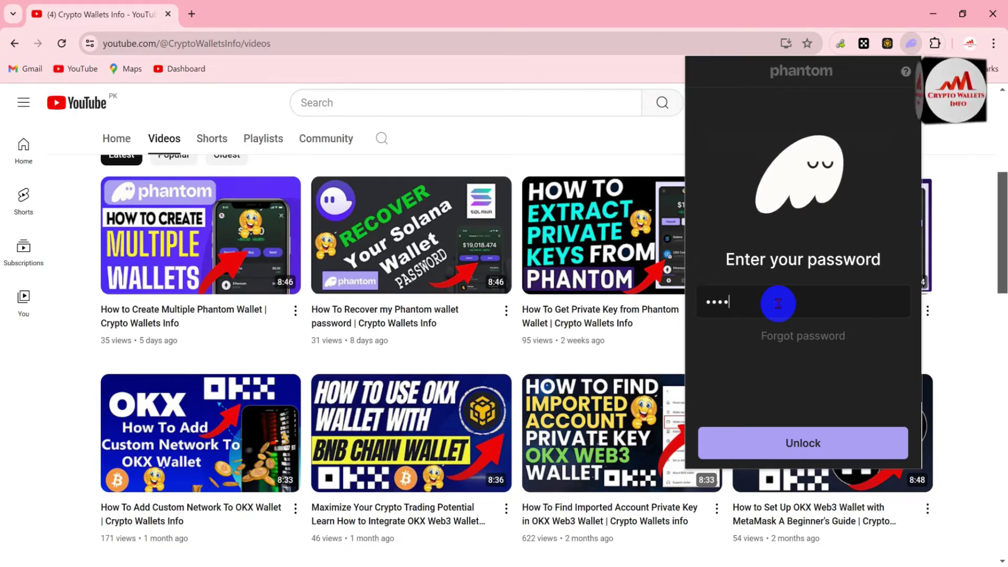
type("6789123")
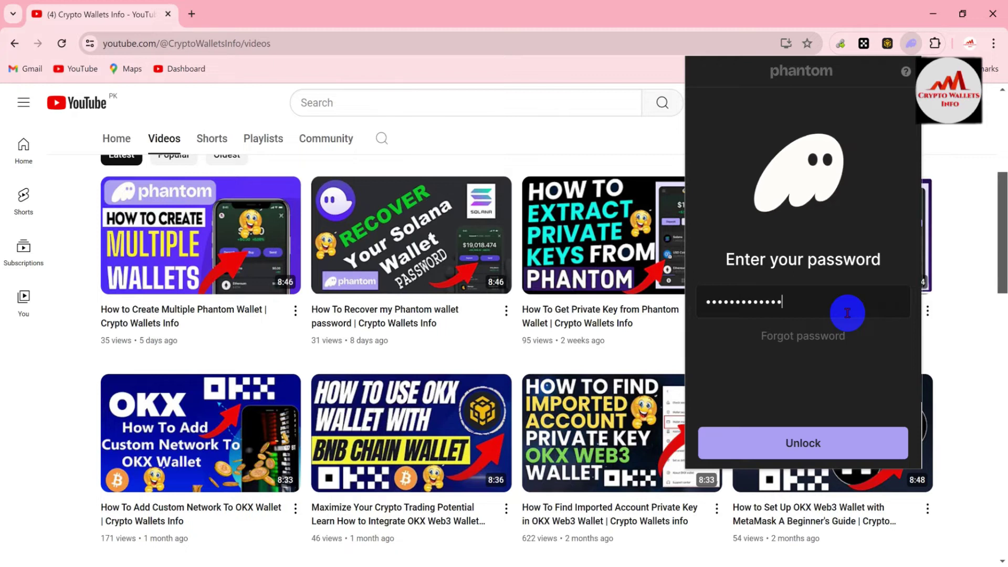
left_click(814, 438)
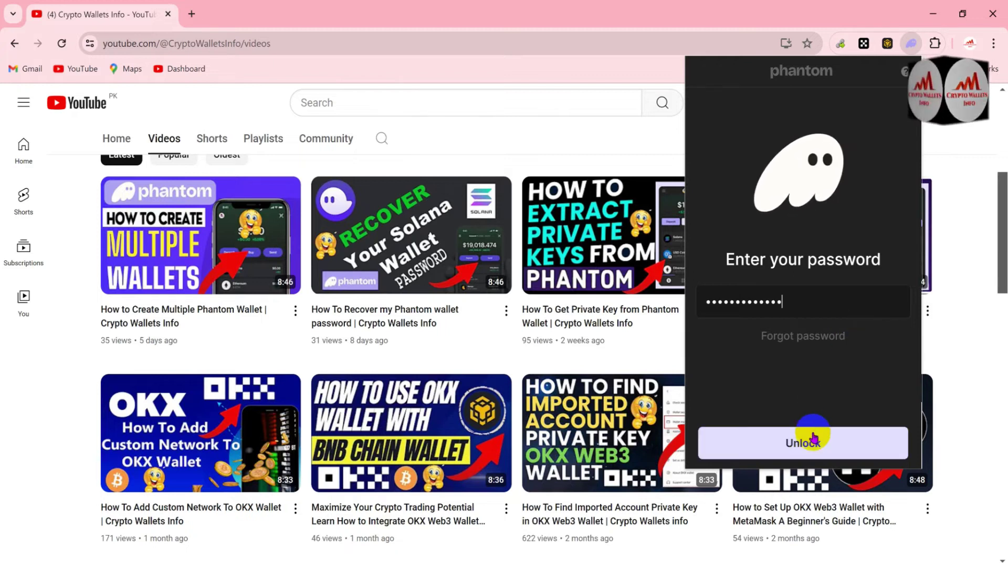
left_click(813, 439)
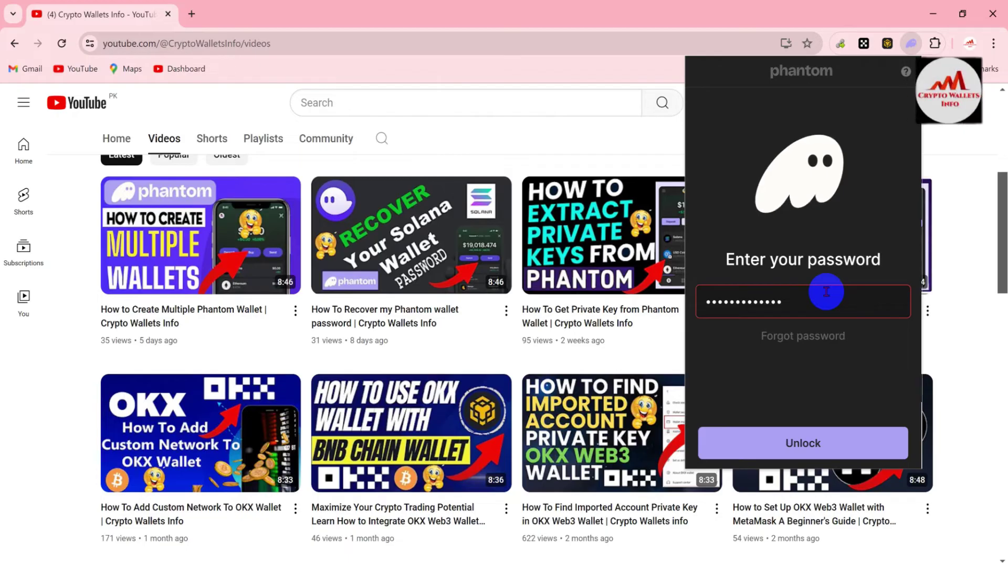
Step: Clear the rejected entry and unlock Account 5 with the newly set password
key("ctrl+a")
key("BackSpace")
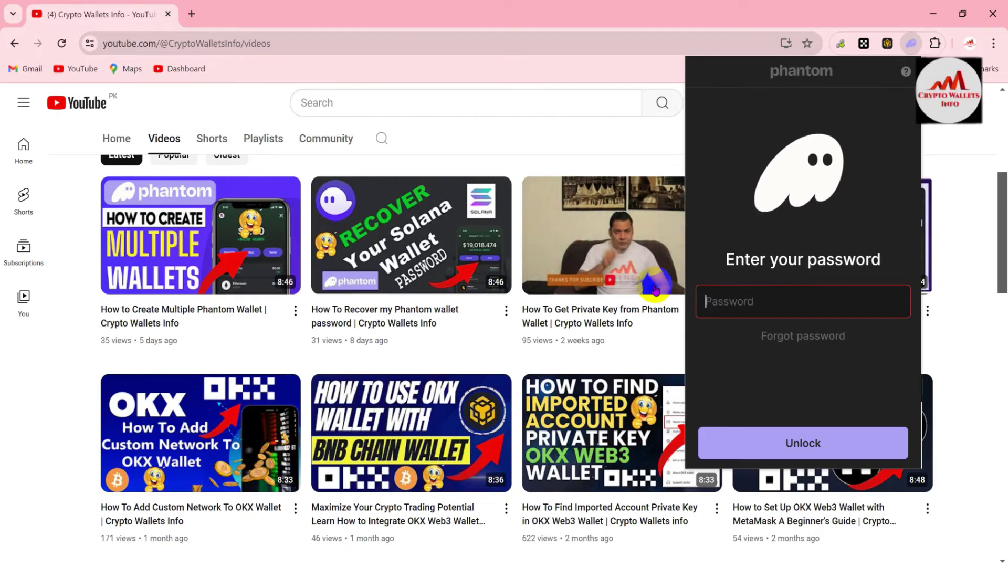
type("••")
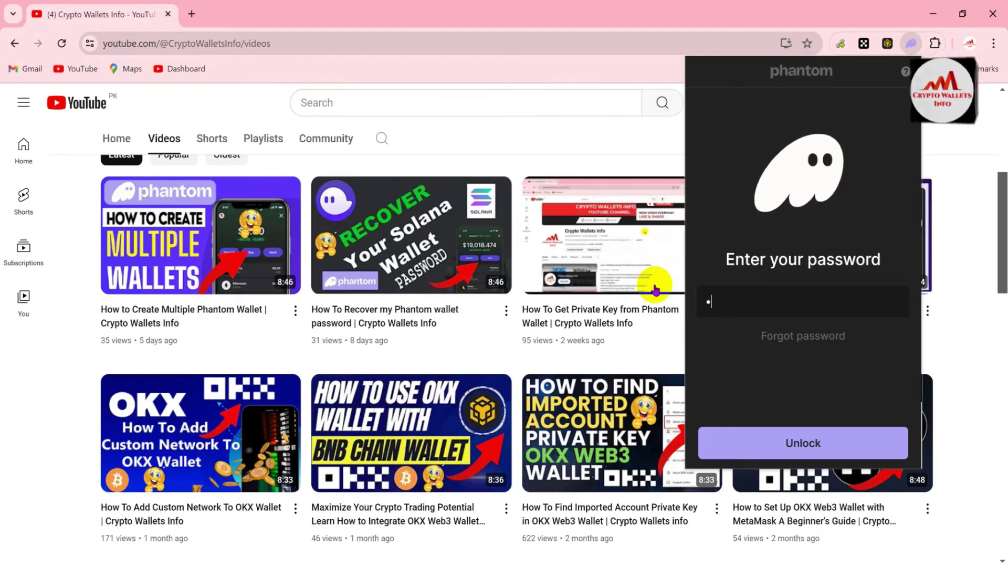
type("•••")
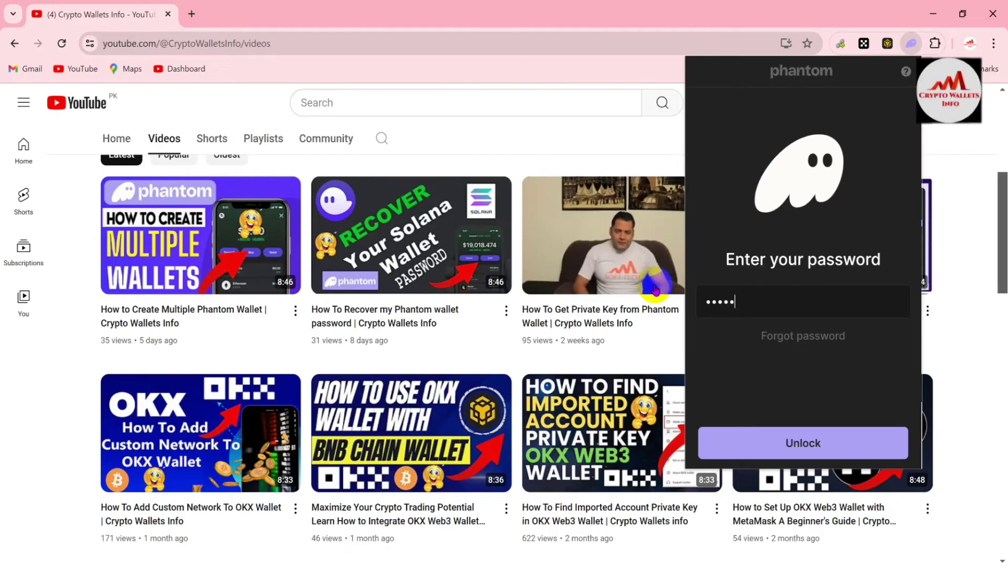
type("•••••")
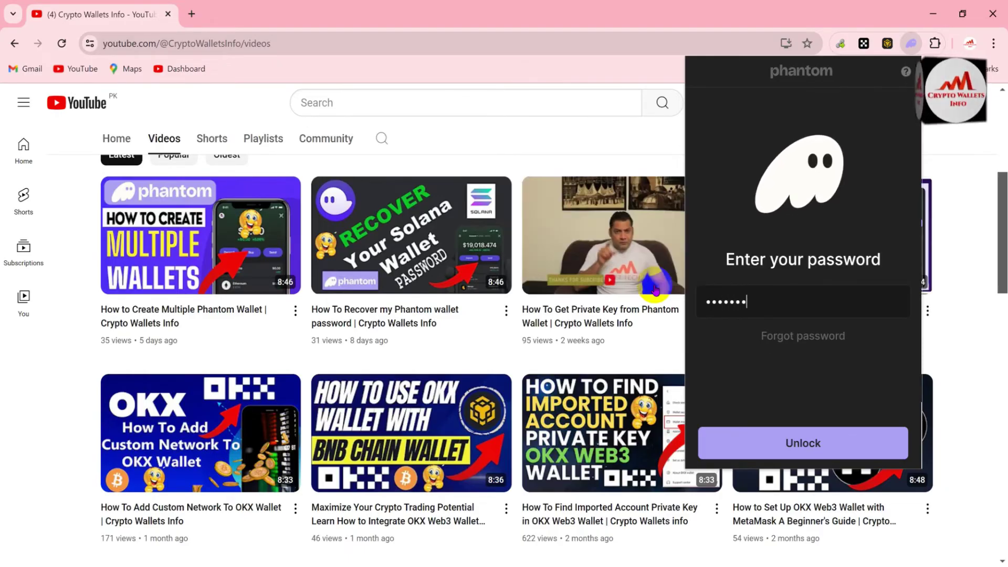
type("•••••")
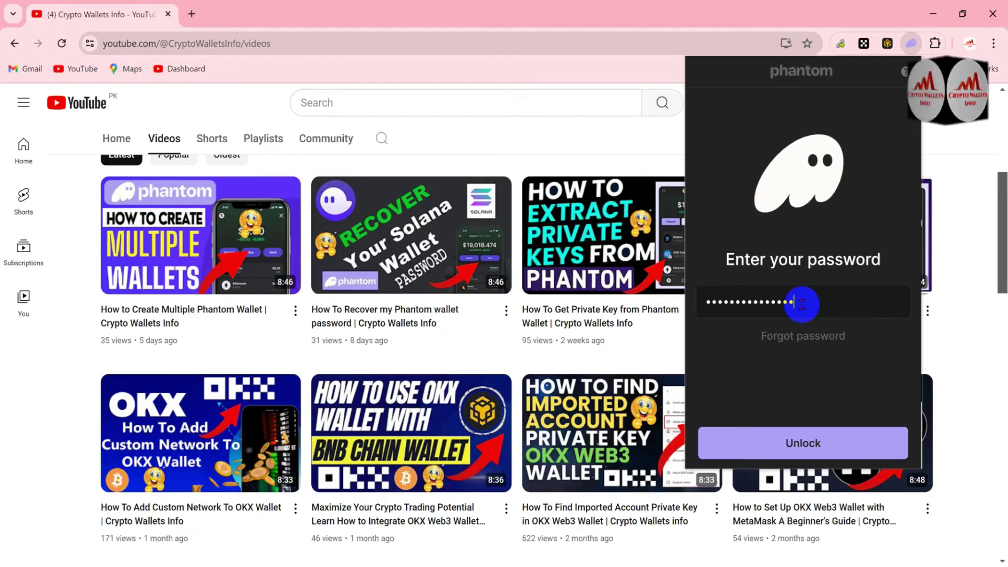
mouse_move(802, 303)
left_mouse_down()
mouse_move(699, 301)
mouse_move(793, 299)
left_mouse_up()
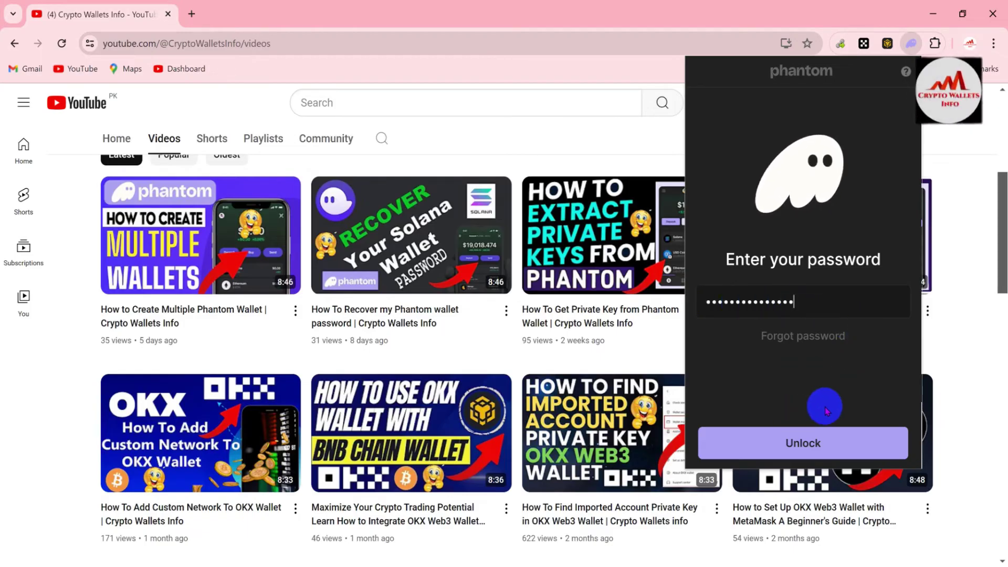
left_click(799, 442)
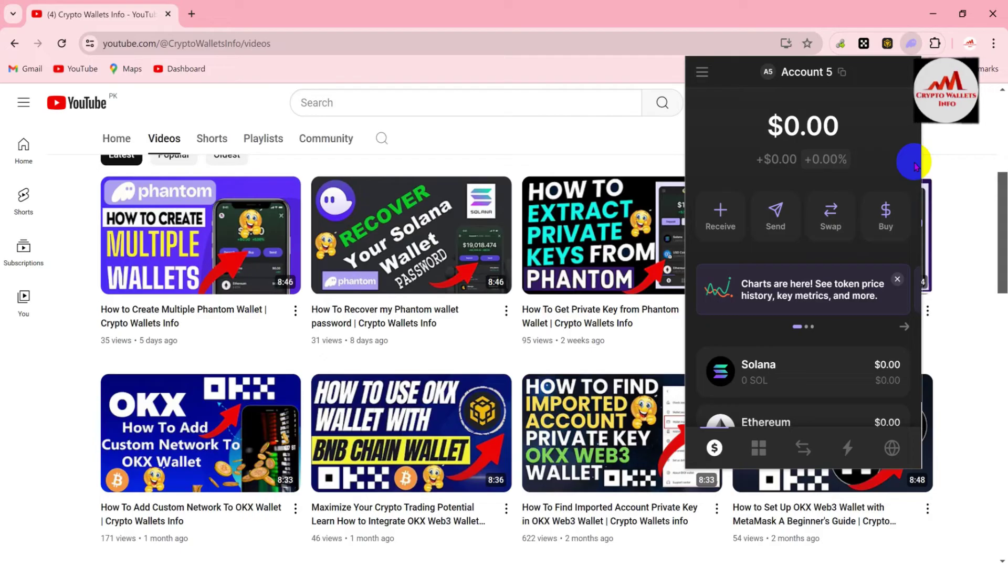
Step: Open the Charts announcement from the Account 5 home, then dismiss it
left_click(894, 278)
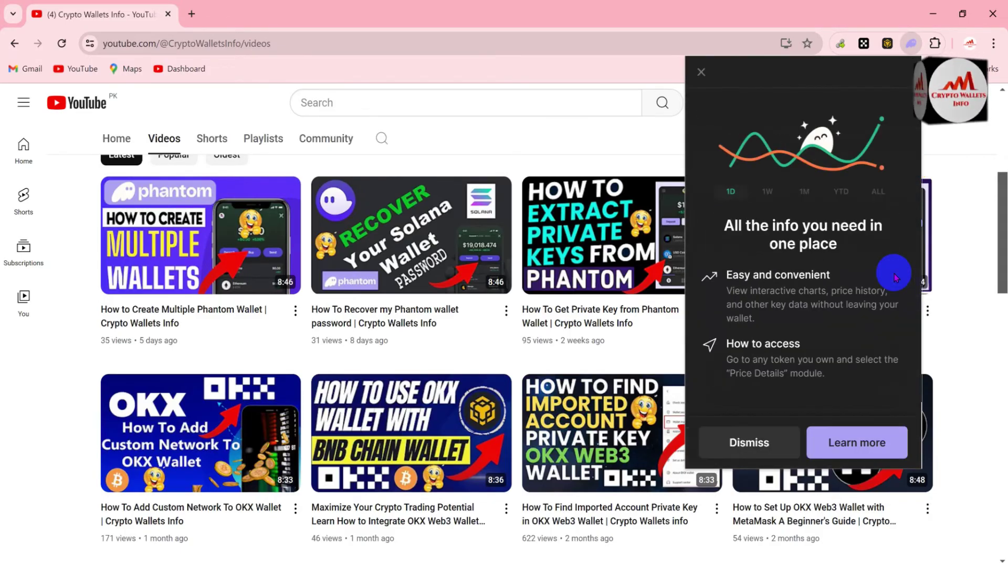
left_click(753, 441)
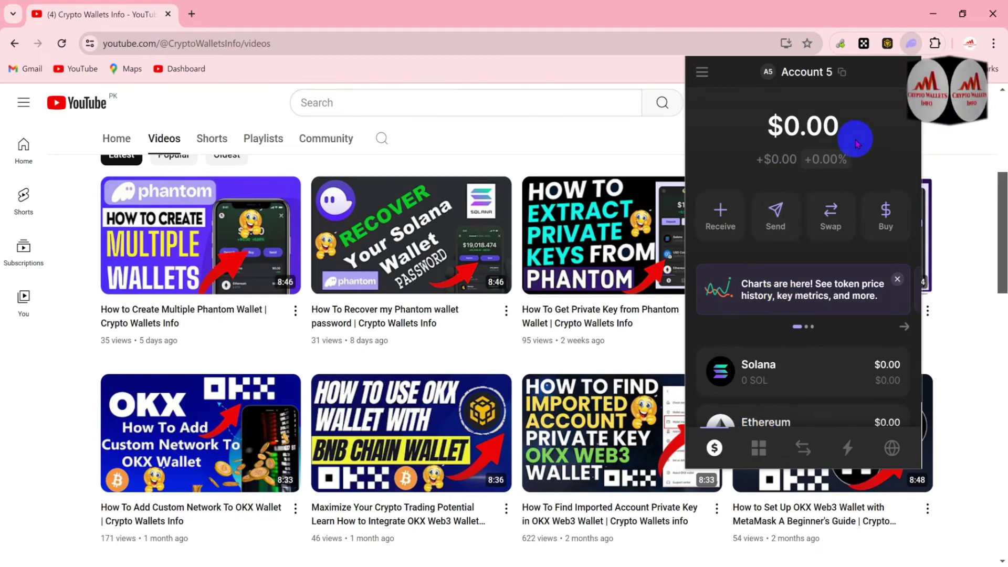
Step: Navigate Settings > Security & Privacy > Change Password, then step back out of the form
left_click(706, 72)
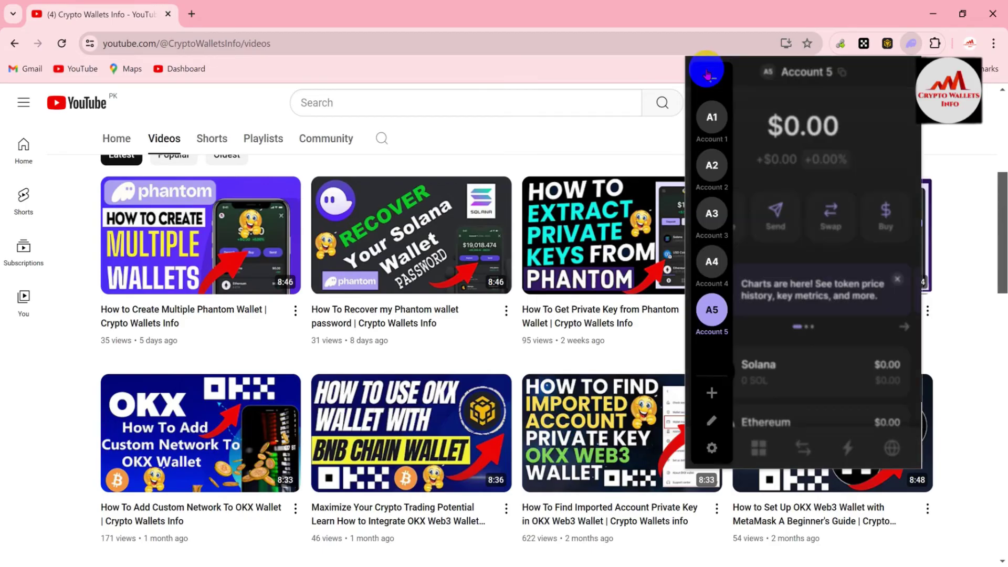
left_click(710, 450)
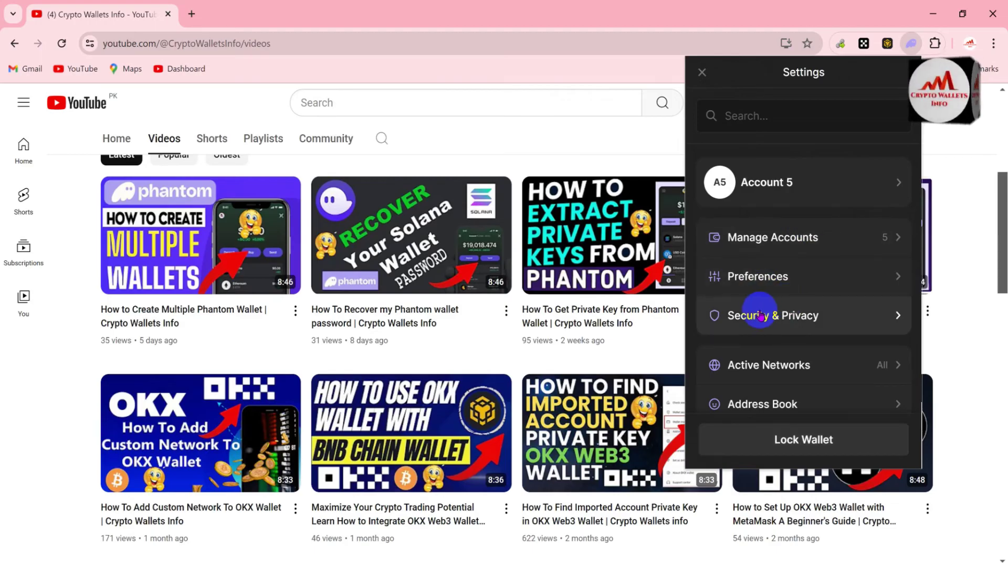
left_click(793, 319)
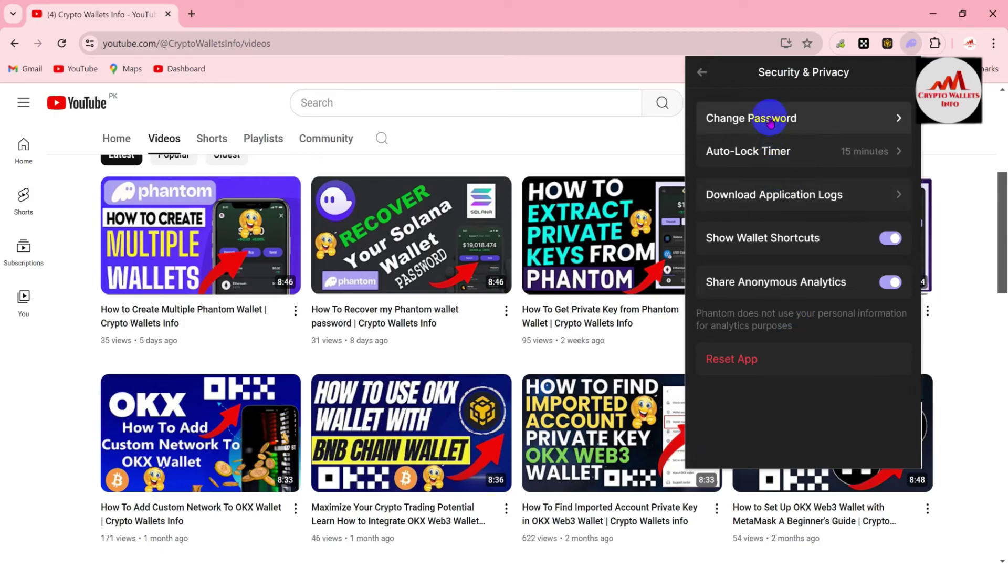
left_click(770, 121)
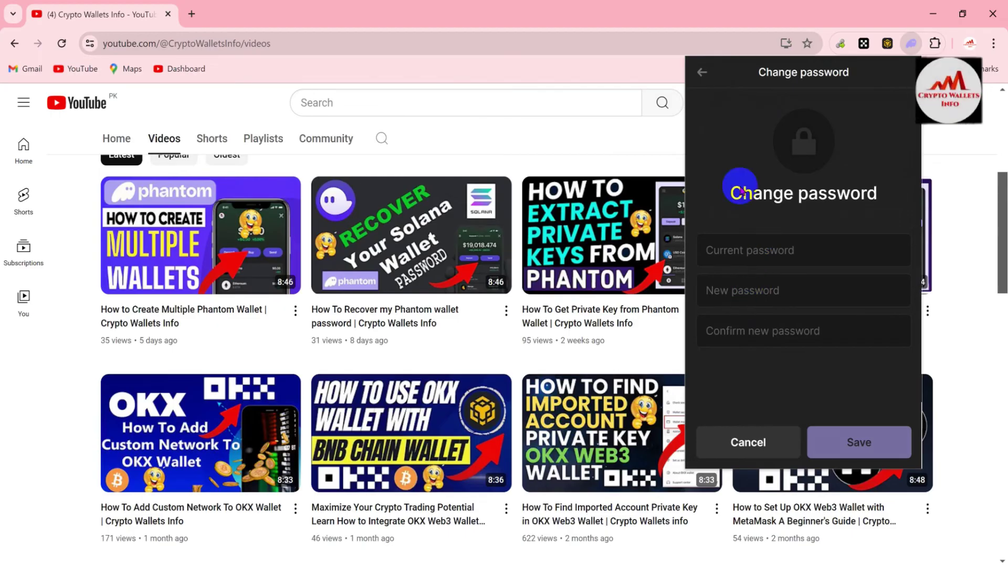
left_click(704, 72)
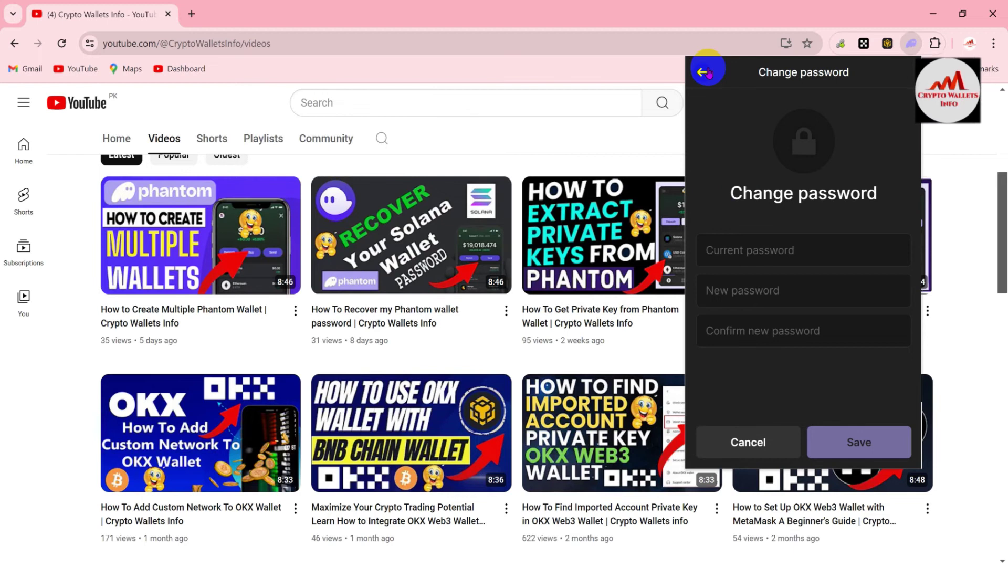
Step: Back out through Security & Privacy to Account 5's main Settings page
left_click(703, 72)
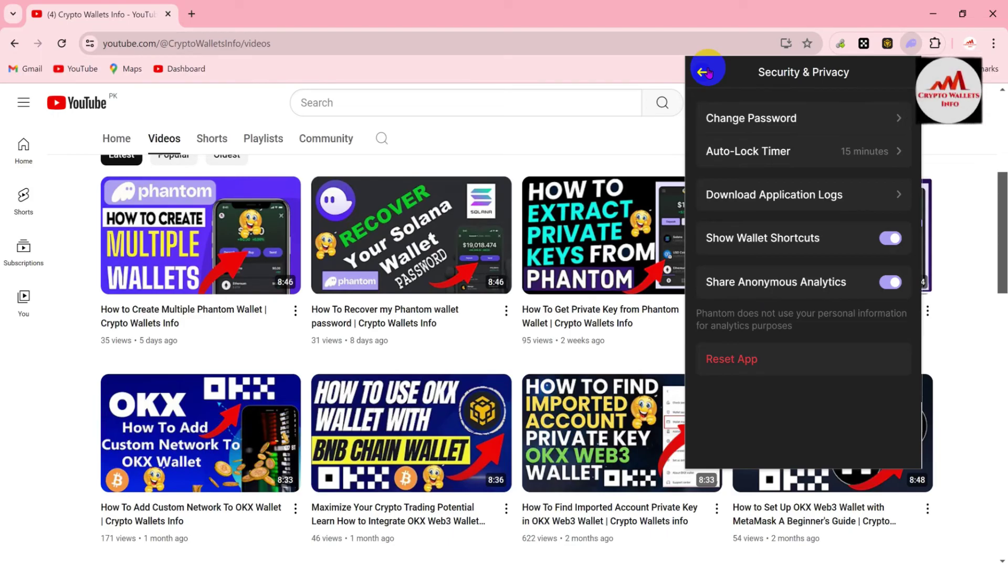
left_click(704, 72)
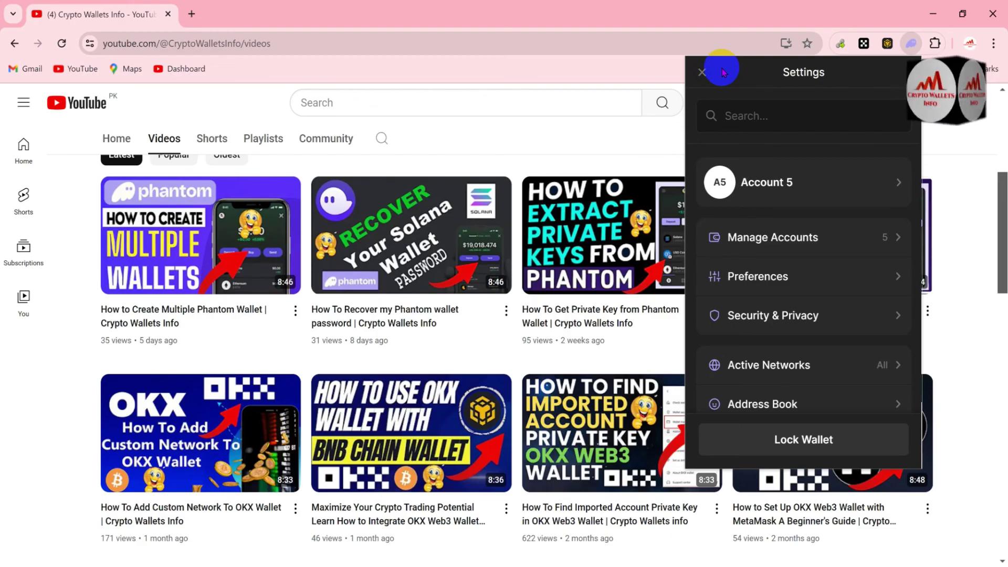
Step: Dismiss the Phantom popup, scroll to the top and highlight the 'Crypto Wallets Info' channel title
left_click(633, 131)
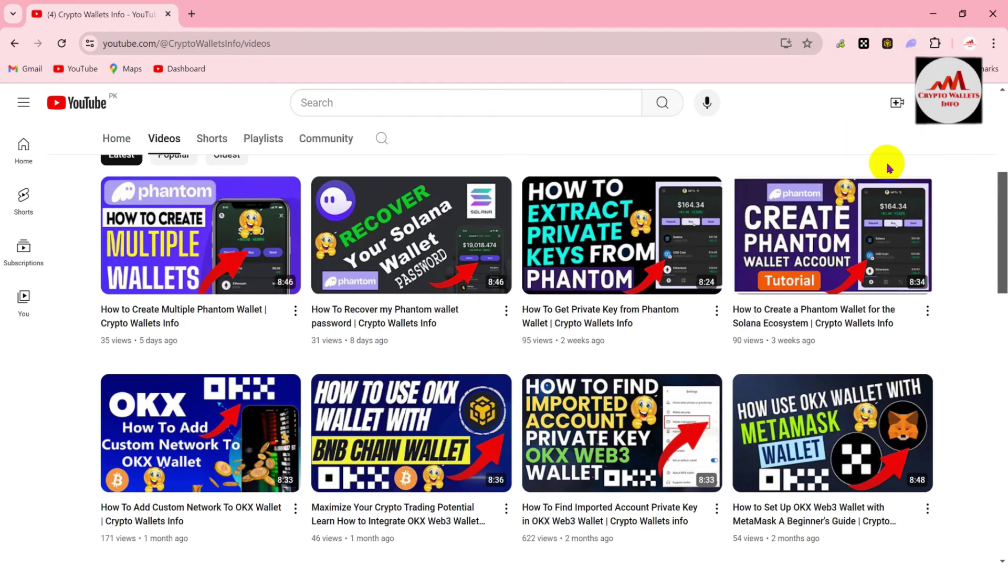
left_click_drag(1000, 208, 1004, 123)
left_click_drag(420, 297, 218, 290)
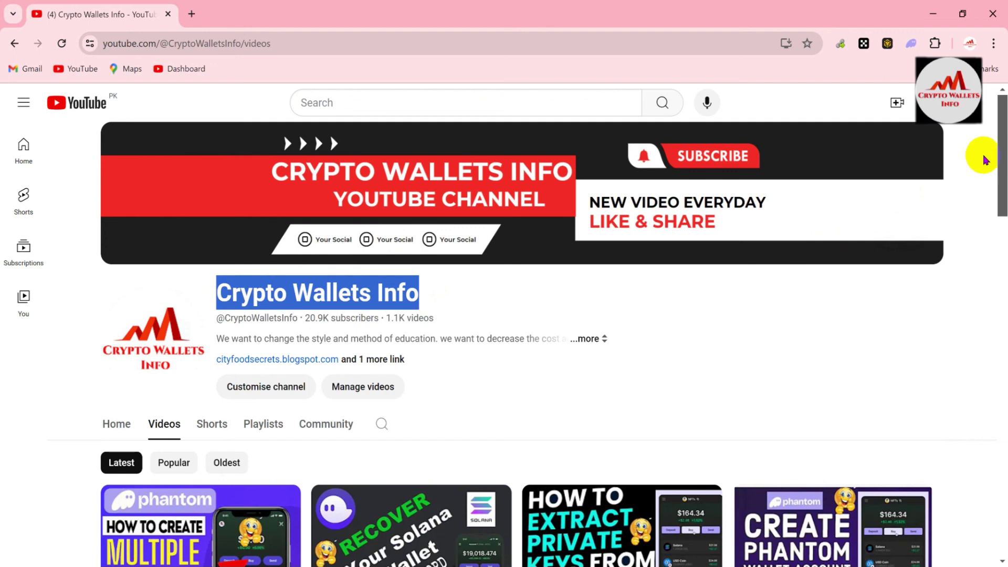
Step: Scroll the YouTube Videos page down slightly with the scrollbar
left_click(1004, 142)
left_click_drag(1004, 142, 1004, 166)
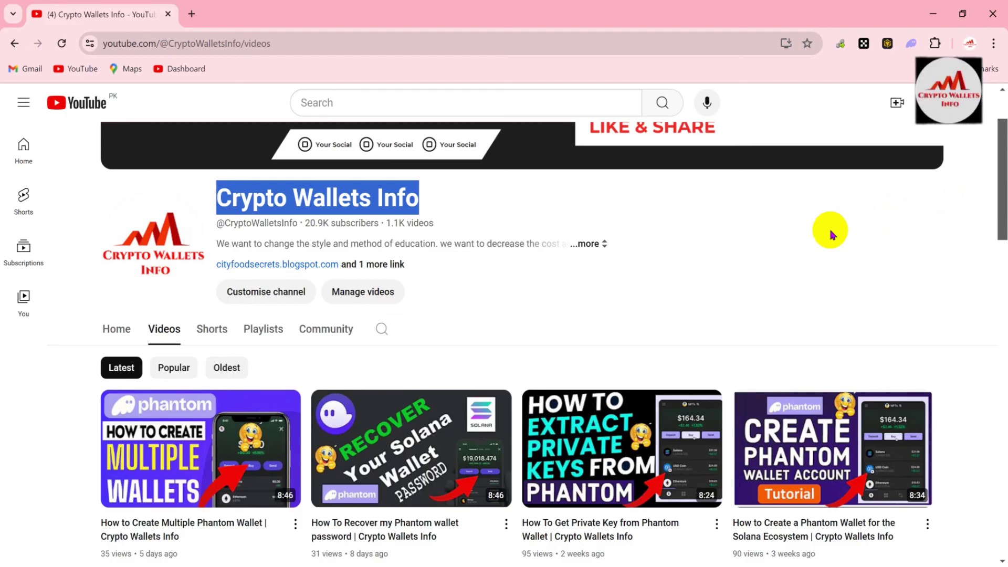
mouse_move(566, 549)
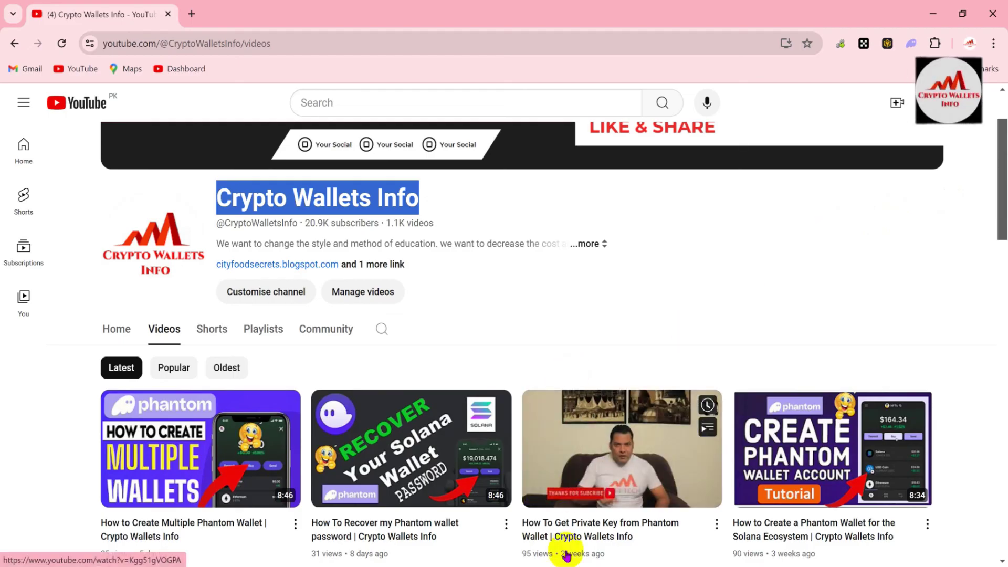